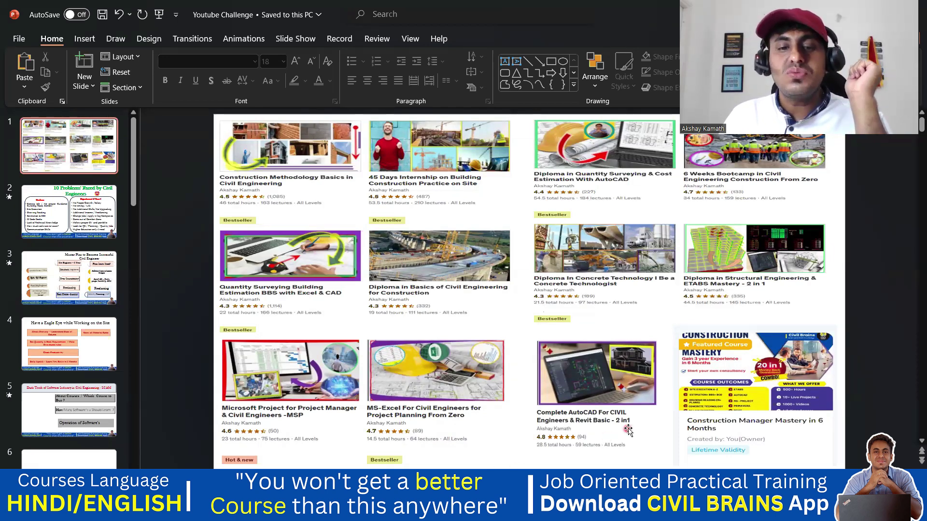
- Switch from the PowerPoint slides to the Google Images results for 'flat slab'
key(alt+Tab)
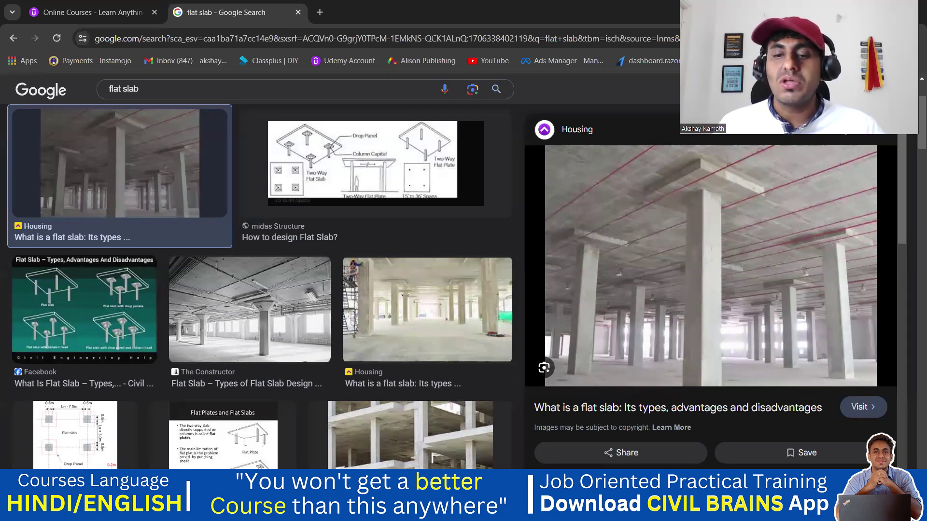
- Switch from the flat slab image results to the Flat Slab LATEST drawing in AutoCAD
key(alt+Tab)
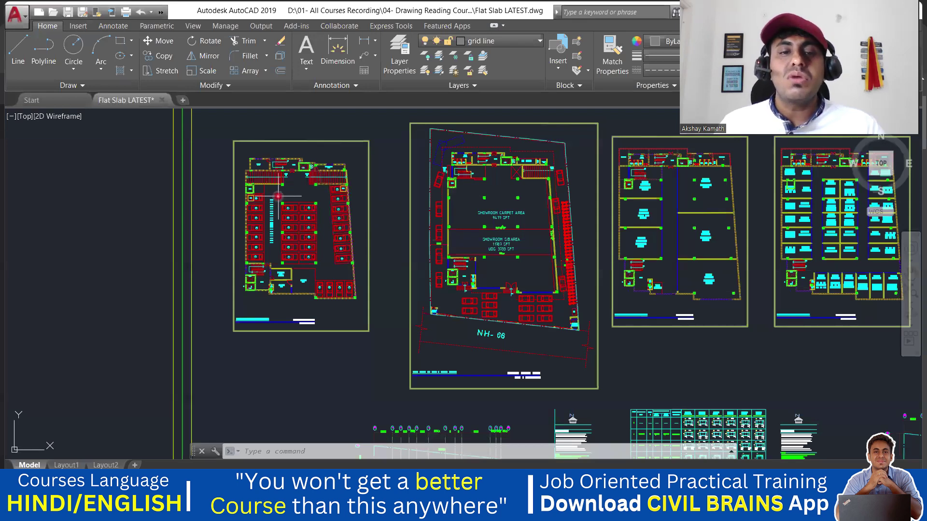
- Zoom to the BASEMENT FLOOR PLAN title and recentre on the lower parking plan
scroll(278, 196, up, 2)
scroll(252, 369, up, 4)
middle_drag(252, 369, 404, 290)
scroll(607, 265, down, 5)
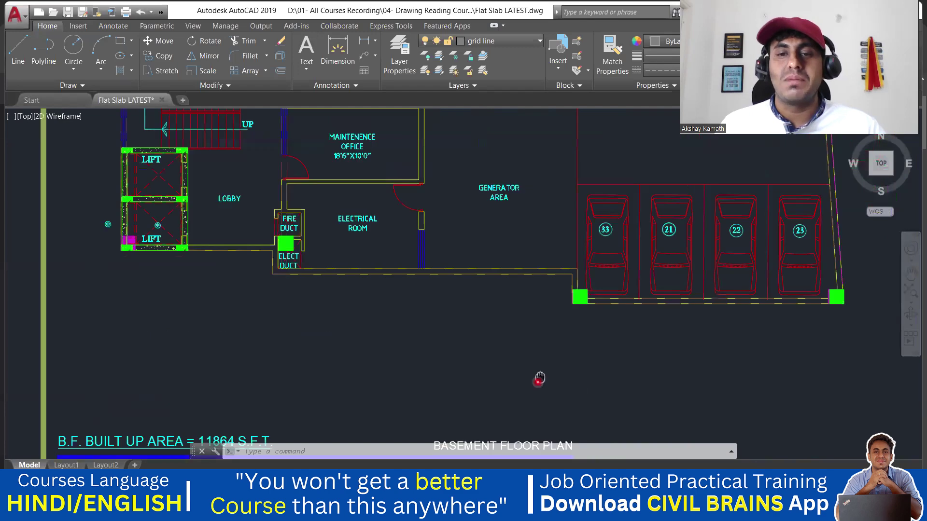
middle_drag(492, 345, 488, 343)
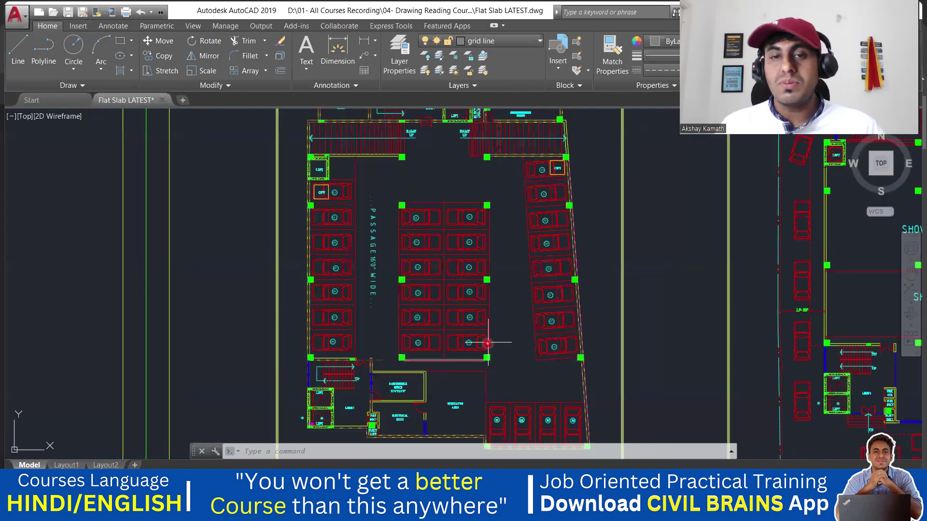
scroll(456, 279, down, 2)
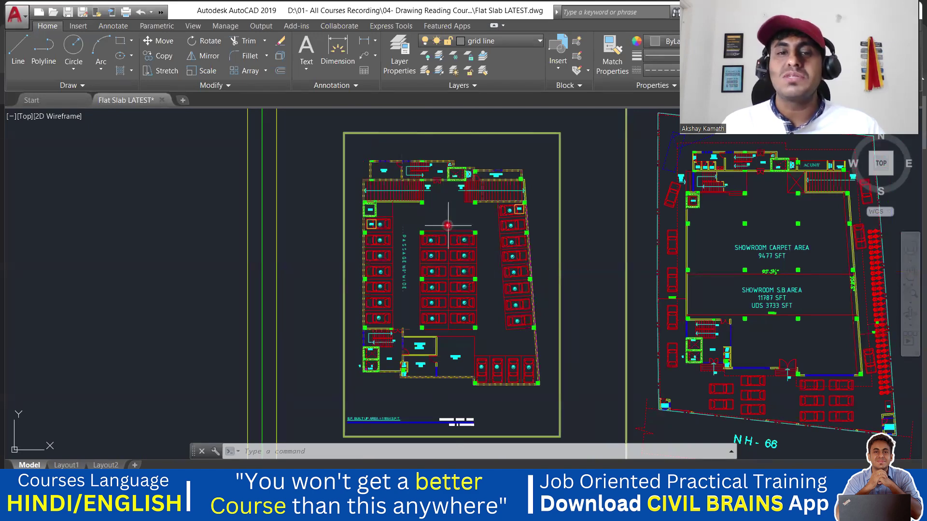
scroll(451, 230, up, 2)
middle_drag(454, 359, 428, 296)
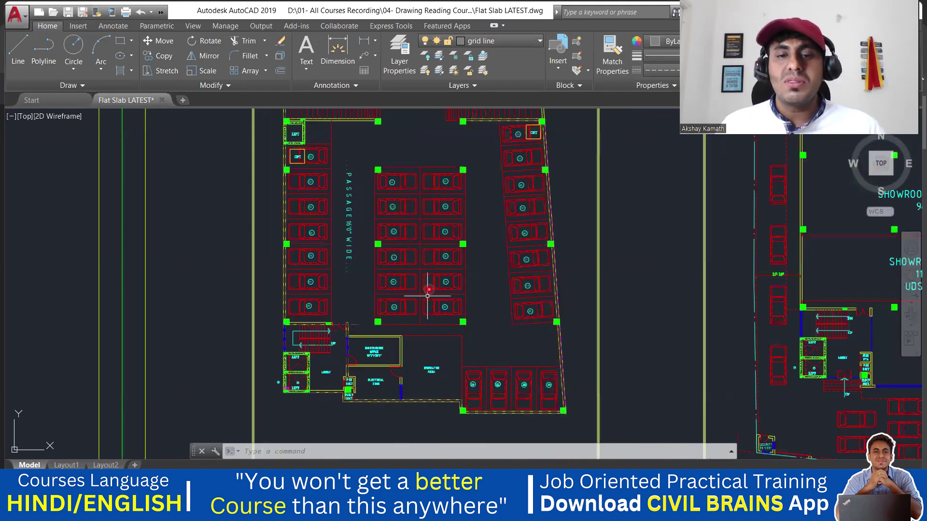
- Pan over the upper parking rows, the ramps, the lift area and the top stairs
scroll(427, 419, up, 4)
middle_drag(440, 198, 452, 323)
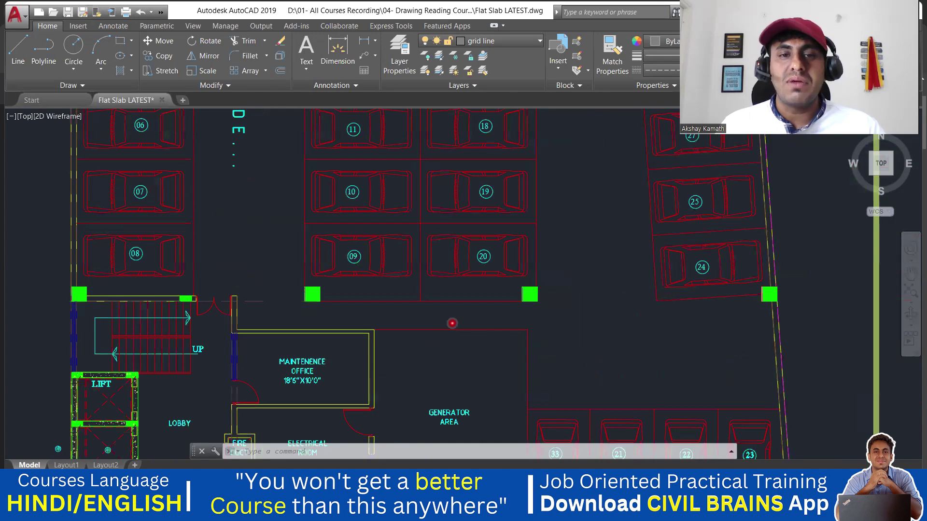
scroll(401, 294, down, 2)
scroll(401, 295, down, 2)
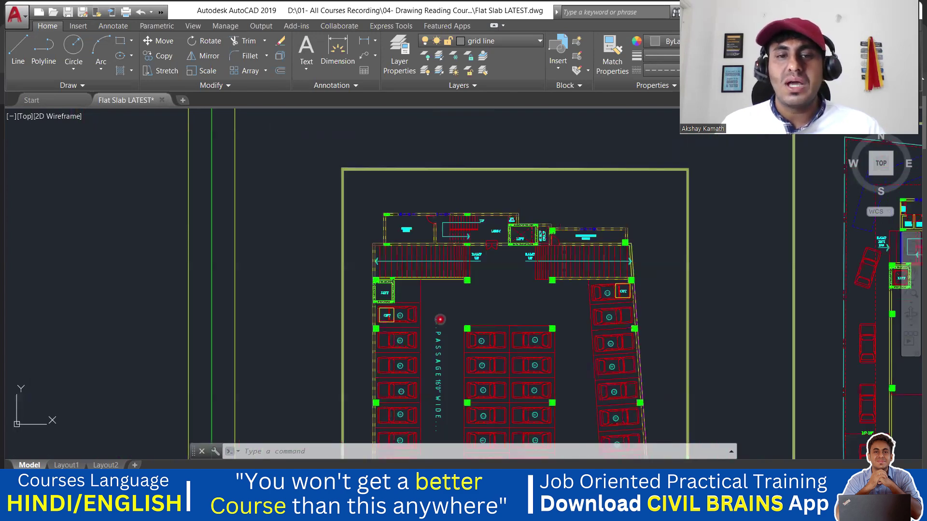
scroll(401, 280, up, 4)
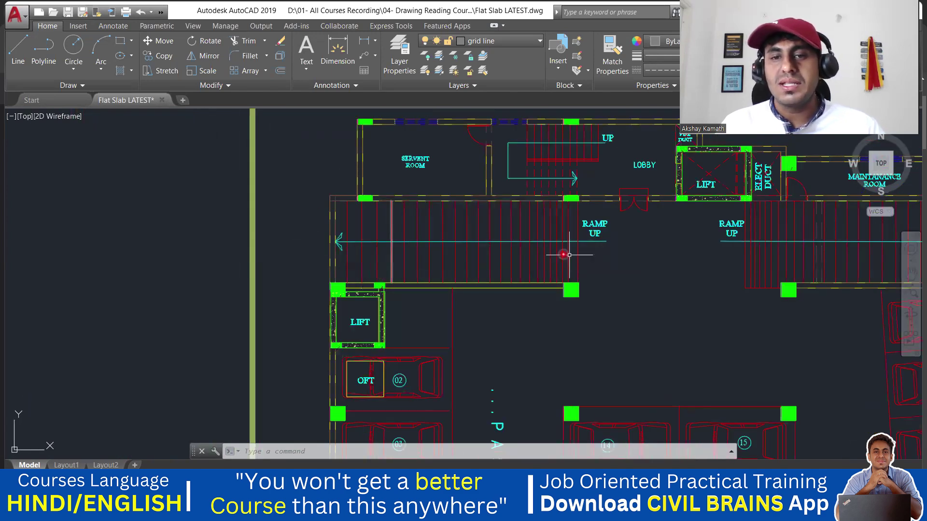
scroll(595, 260, down, 2)
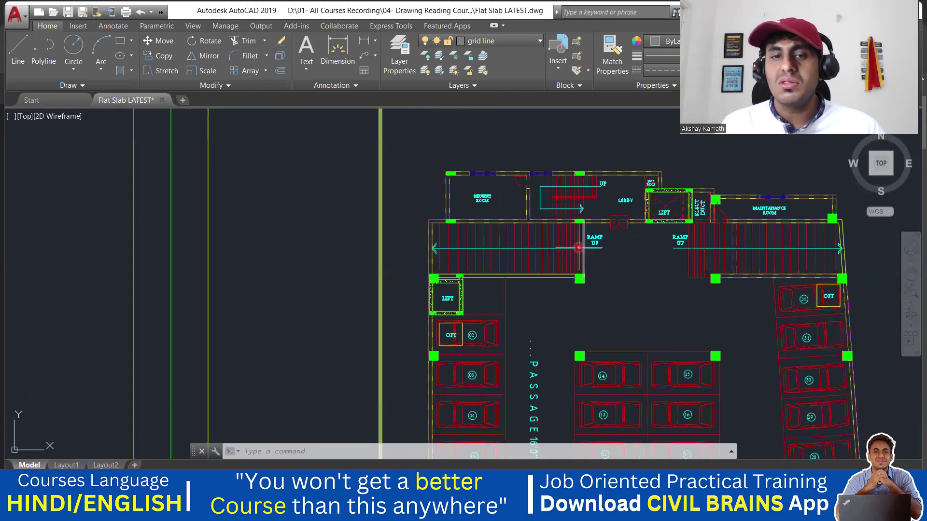
middle_drag(428, 248, 379, 240)
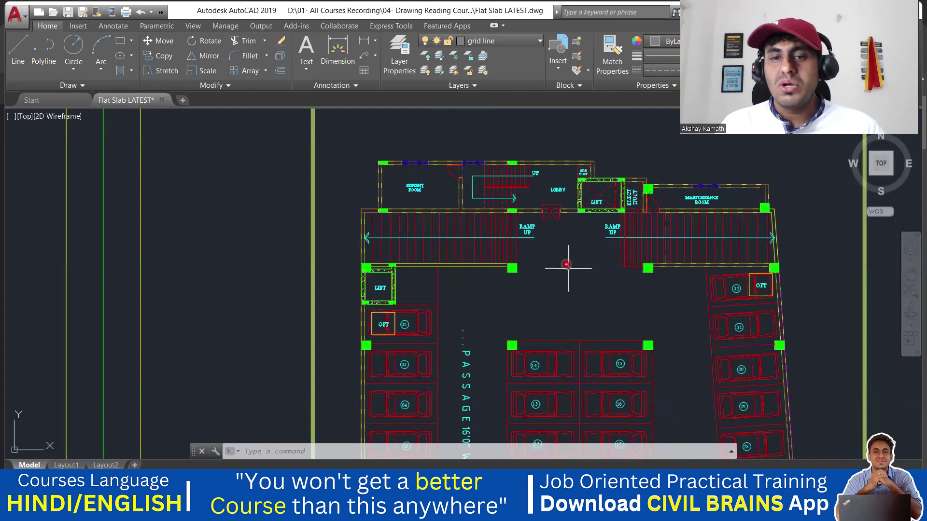
middle_drag(569, 262, 491, 256)
scroll(490, 257, down, 2)
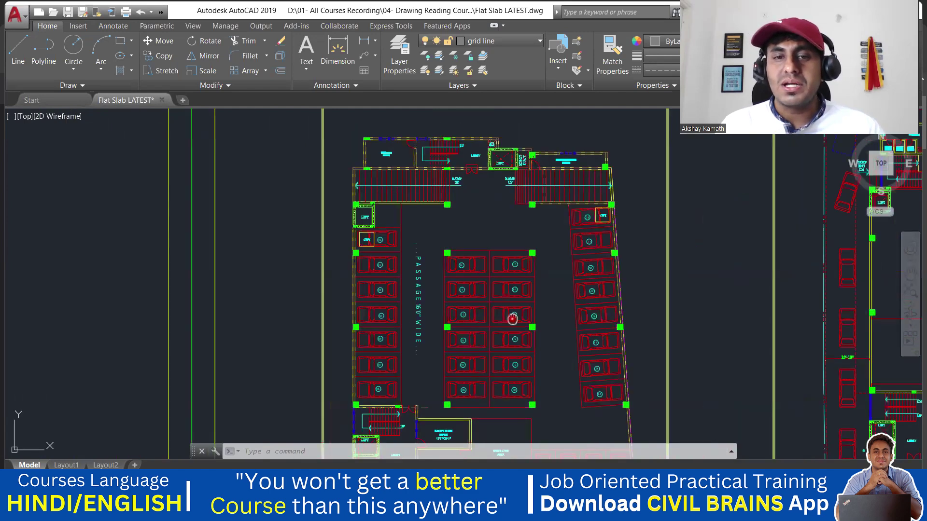
scroll(489, 270, up, 4)
scroll(544, 214, down, 2)
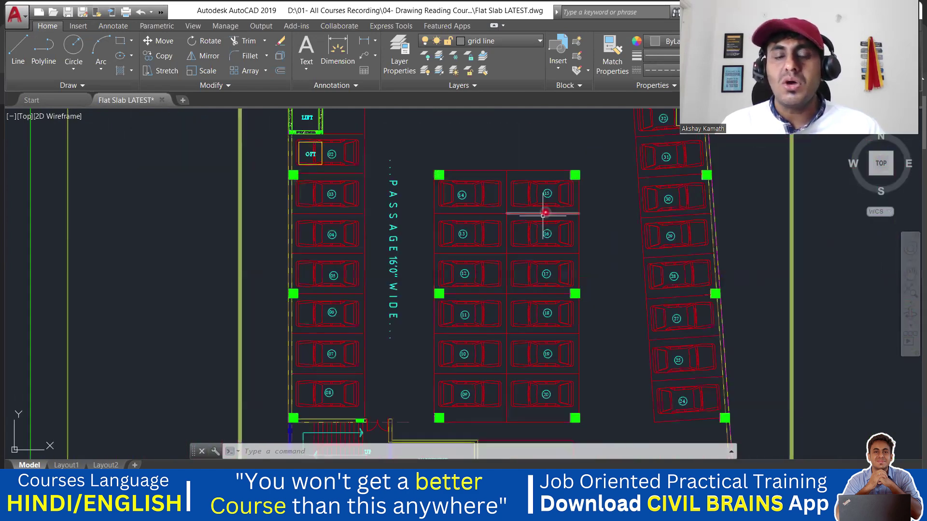
middle_drag(465, 262, 506, 336)
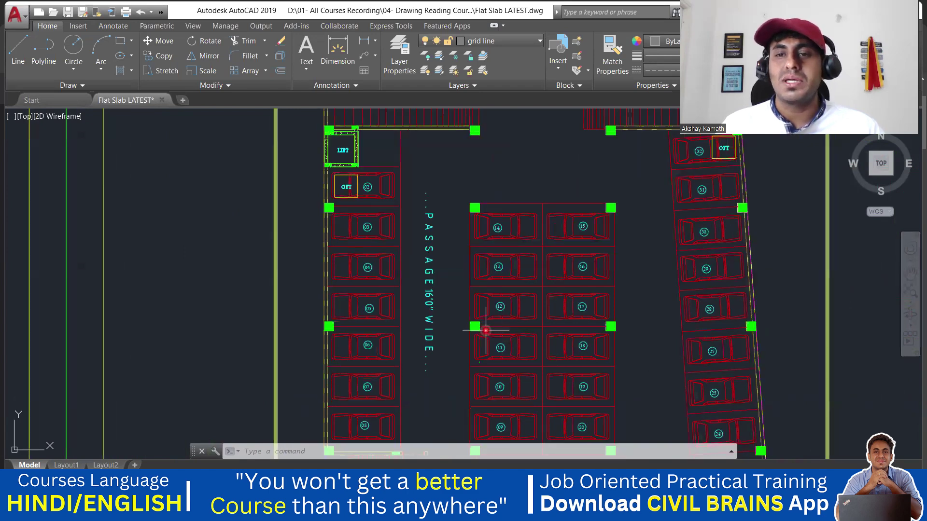
- Zoom onto the lower parking bays, electrical room and generator area
scroll(574, 322, down, 2)
scroll(649, 218, up, 6)
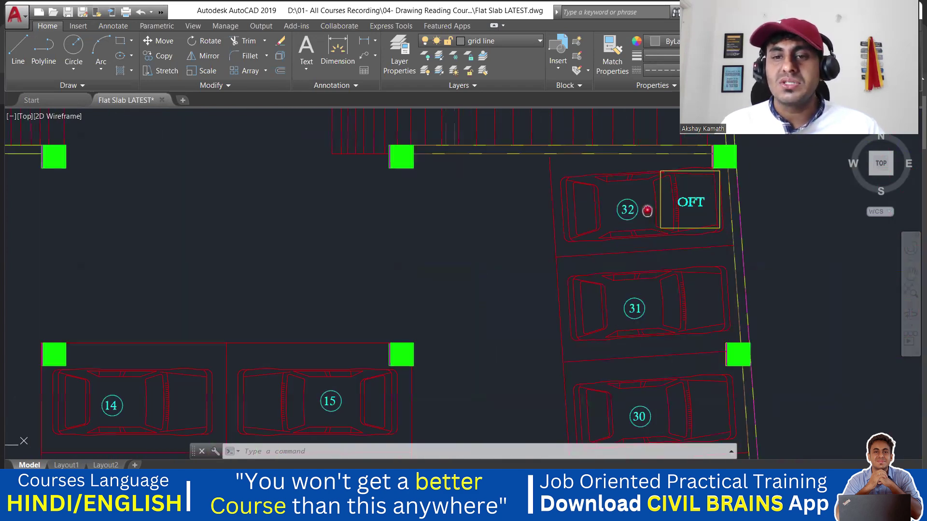
scroll(649, 218, down, 2)
scroll(647, 218, down, 4)
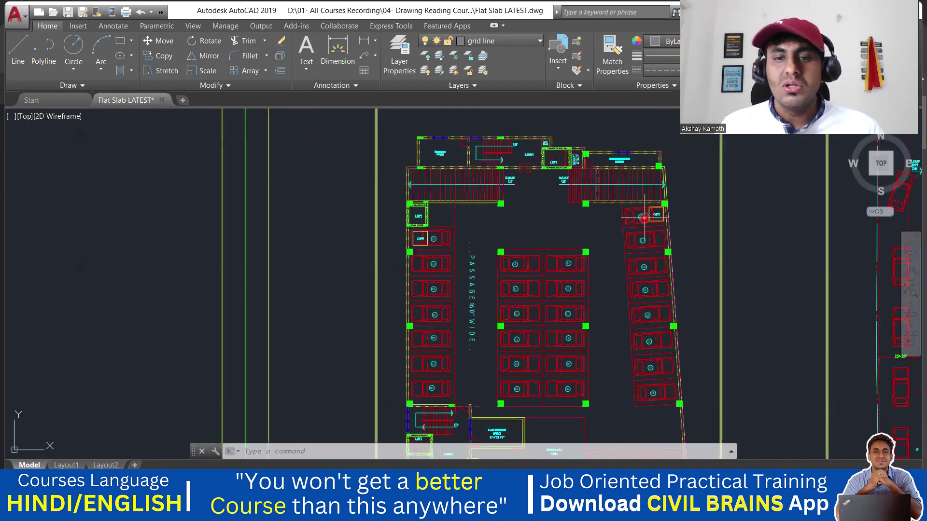
middle_drag(644, 218, 595, 217)
scroll(579, 338, up, 4)
middle_drag(554, 314, 623, 281)
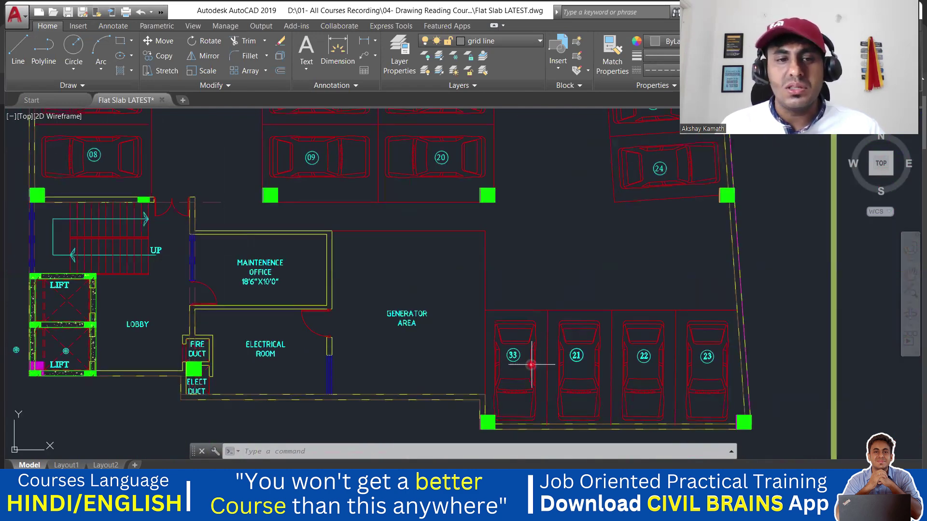
- Pan from the stair, lifts, lobby and maintenance office to the electrical room and generator area
middle_drag(441, 355, 642, 320)
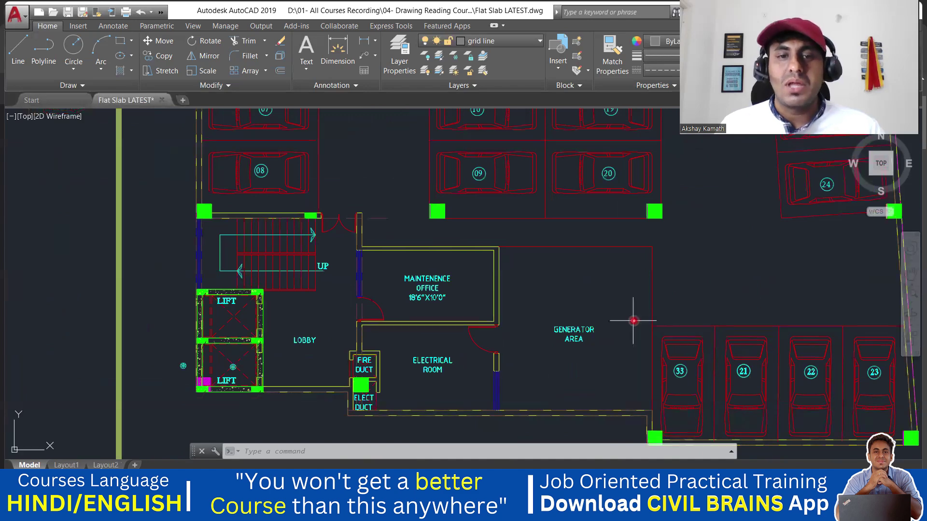
scroll(347, 233, down, 2)
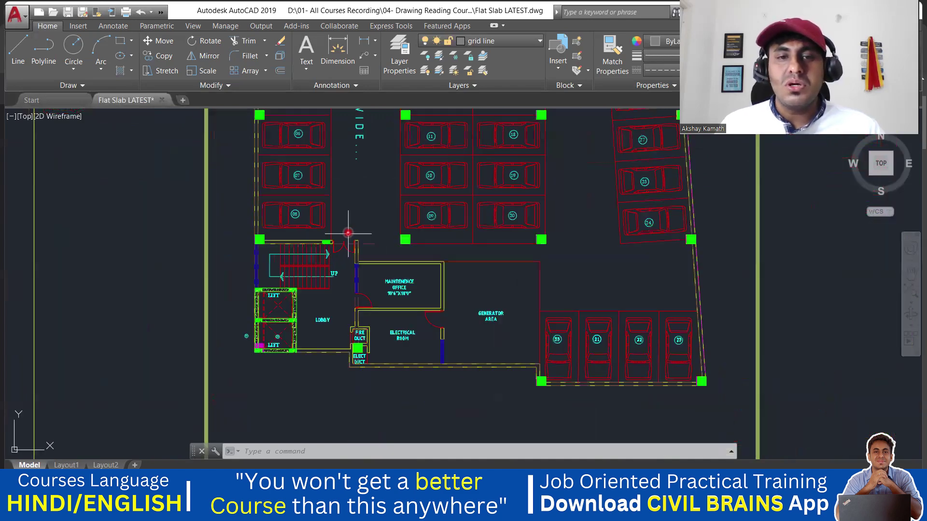
middle_drag(331, 272, 331, 344)
scroll(335, 280, up, 3)
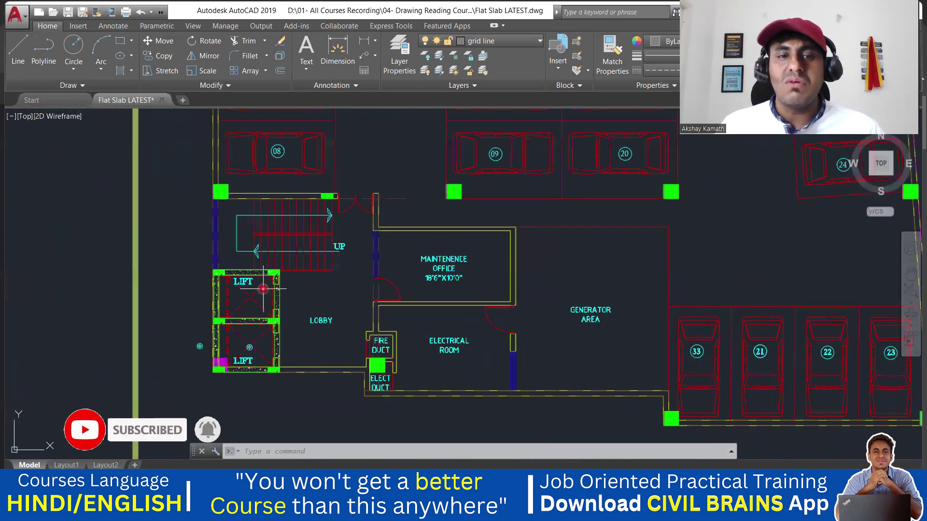
middle_drag(323, 302, 309, 314)
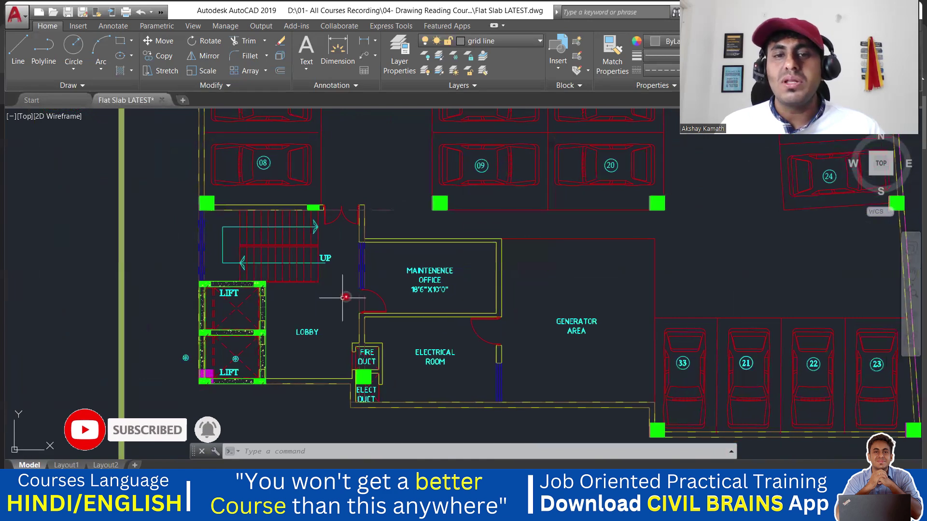
middle_drag(500, 267, 459, 271)
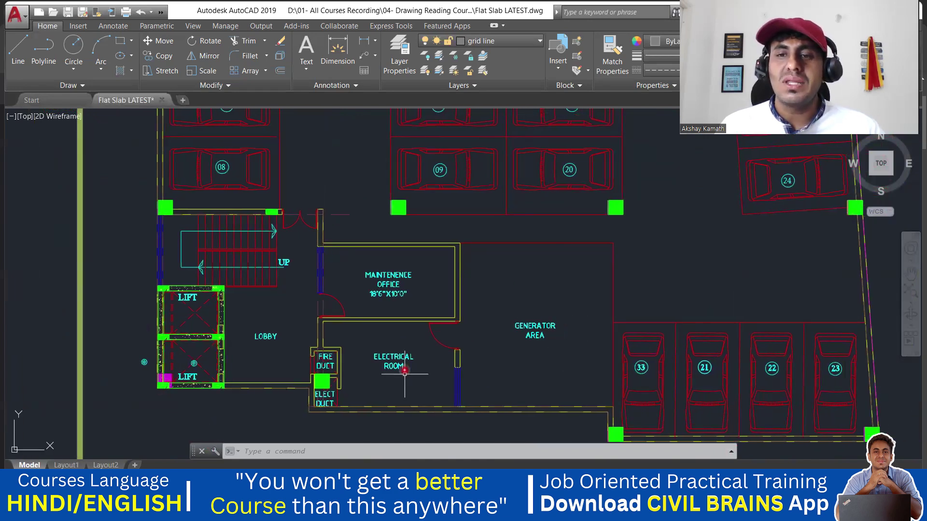
middle_drag(568, 303, 554, 317)
- Inspect the right-hand ramp, then zoom out to the whole basement parking level
scroll(522, 373, down, 2)
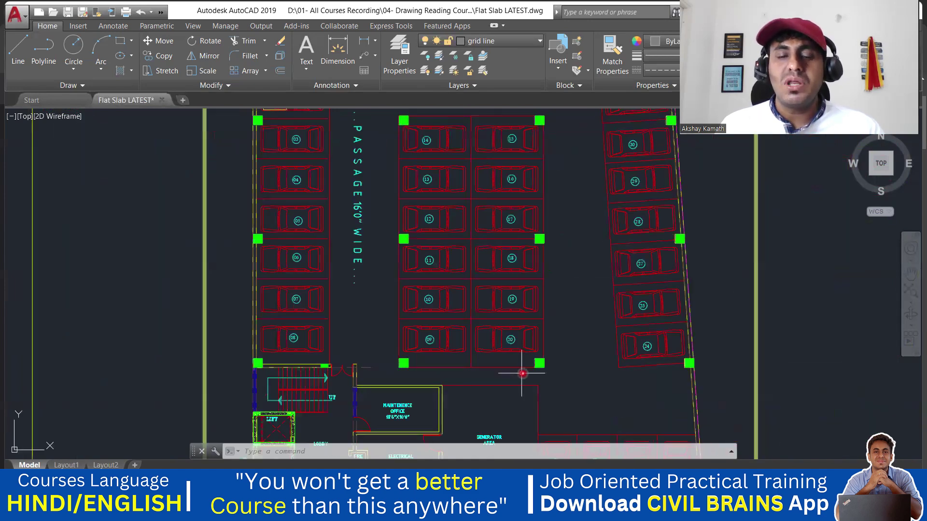
scroll(408, 352, up, 2)
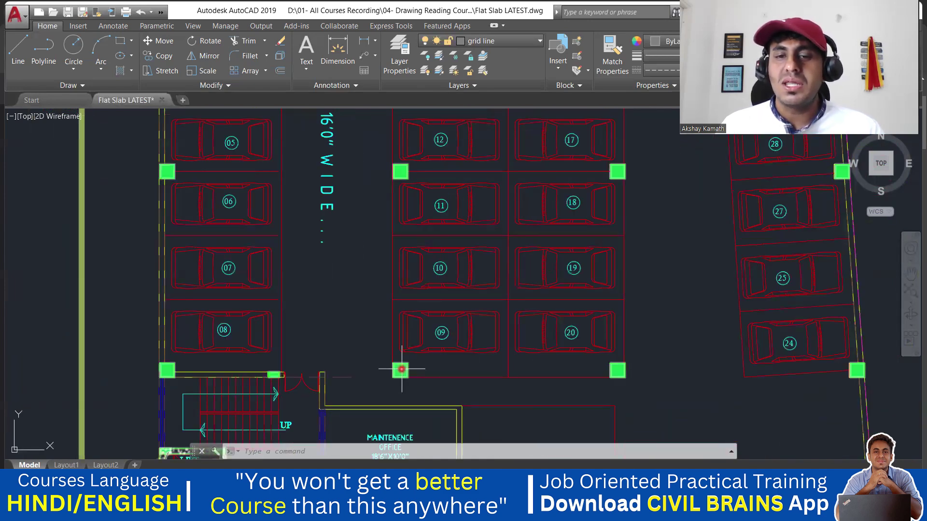
scroll(632, 370, down, 4)
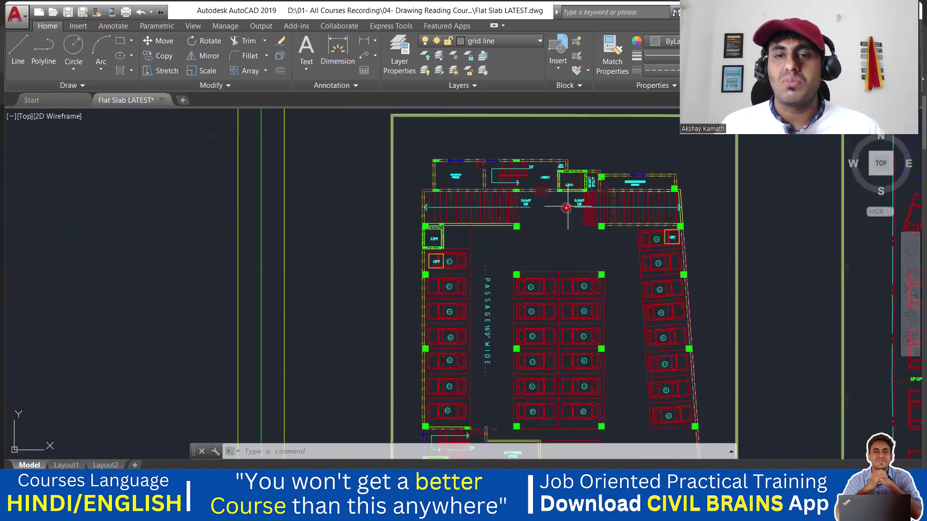
scroll(567, 208, up, 4)
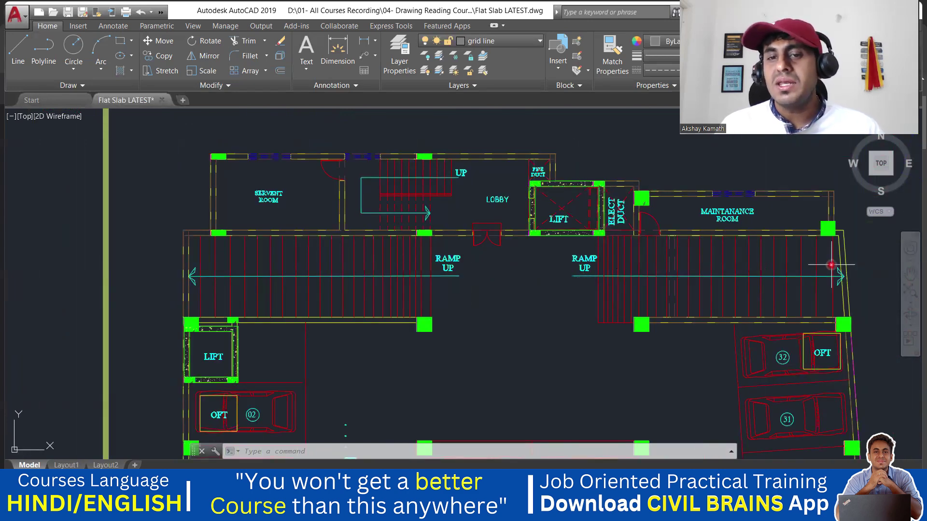
middle_drag(766, 277, 722, 276)
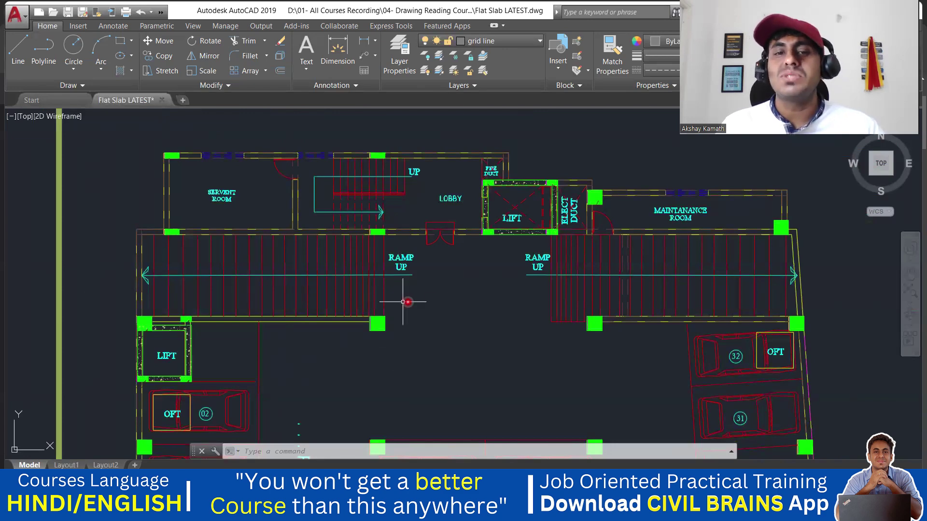
middle_drag(420, 230, 428, 265)
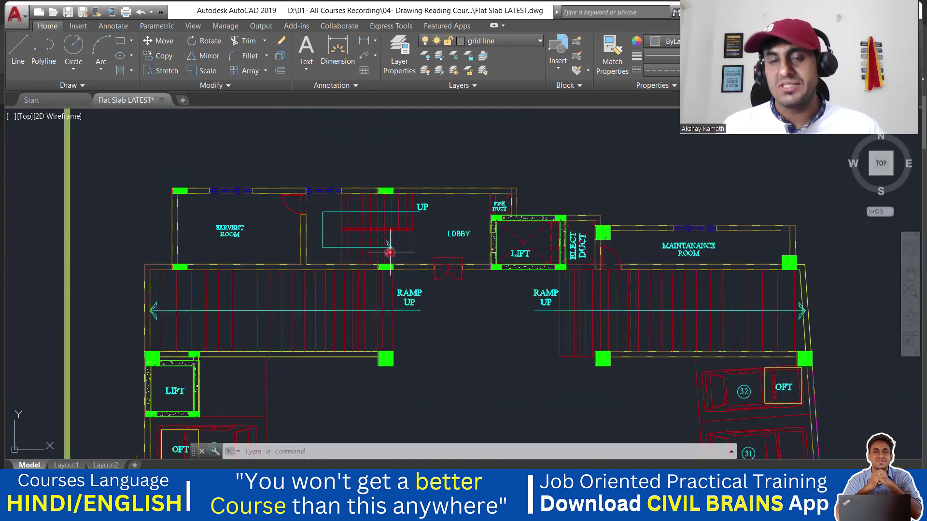
scroll(430, 254, down, 4)
middle_drag(442, 271, 451, 121)
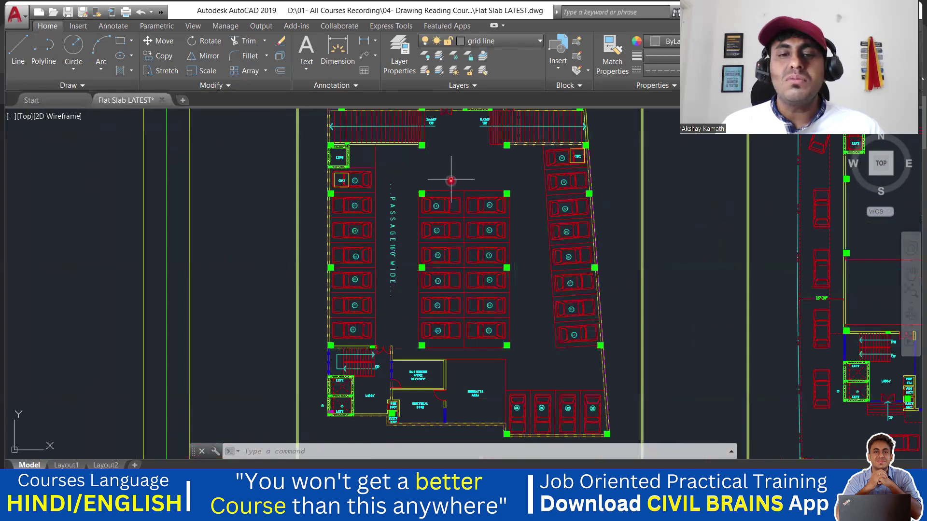
- Revisit the BASEMENT FLOOR PLAN title and the basement's lower security area
scroll(447, 356, up, 3)
middle_drag(447, 356, 418, 314)
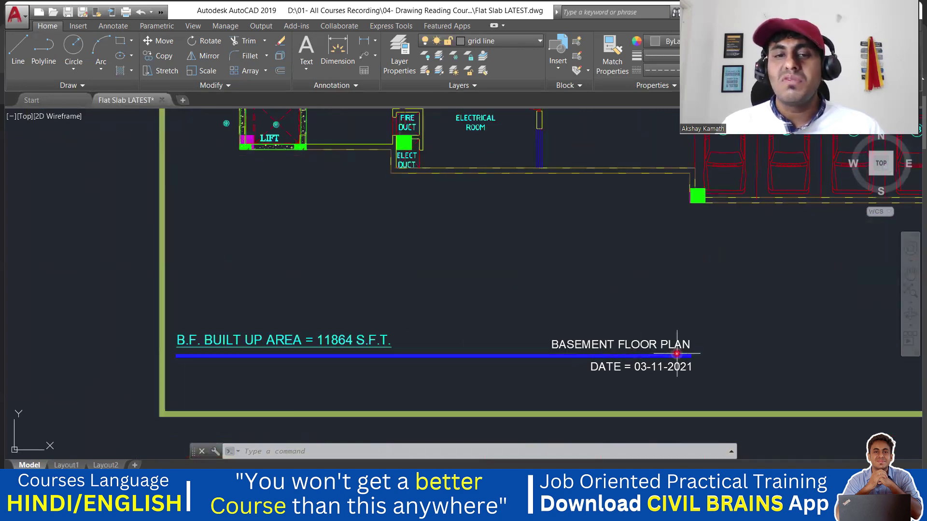
scroll(309, 356, up, 3)
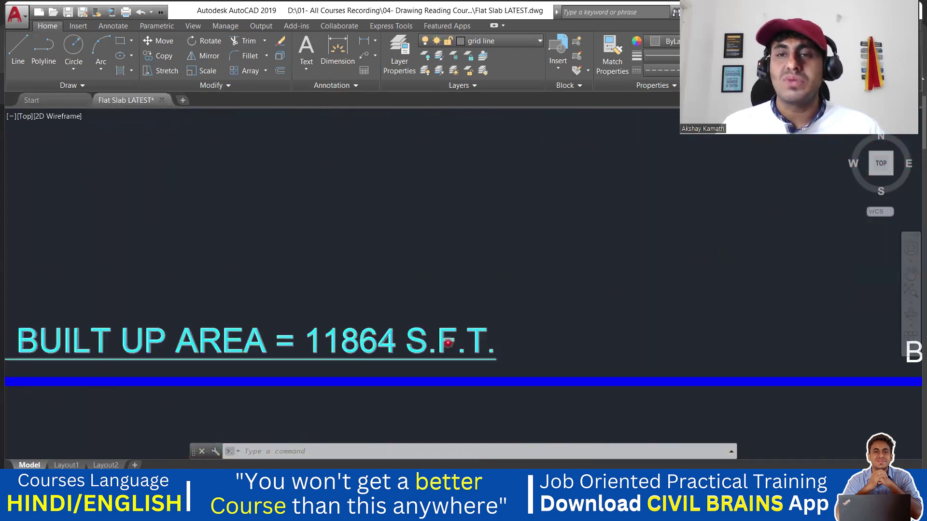
scroll(451, 360, down, 3)
middle_drag(495, 277, 319, 356)
scroll(319, 356, down, 3)
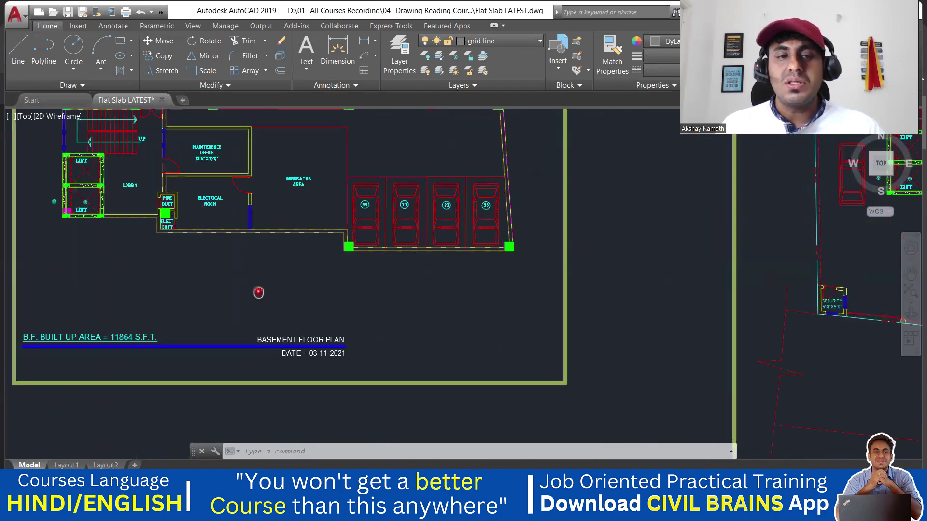
mouse_move(256, 323)
middle_down()
mouse_move(588, 307)
mouse_move(240, 309)
middle_up()
- Pan past the NH-66 road to the GROUND FLOOR PLAN title and frame the whole ground floor
middle_drag(577, 310, 202, 318)
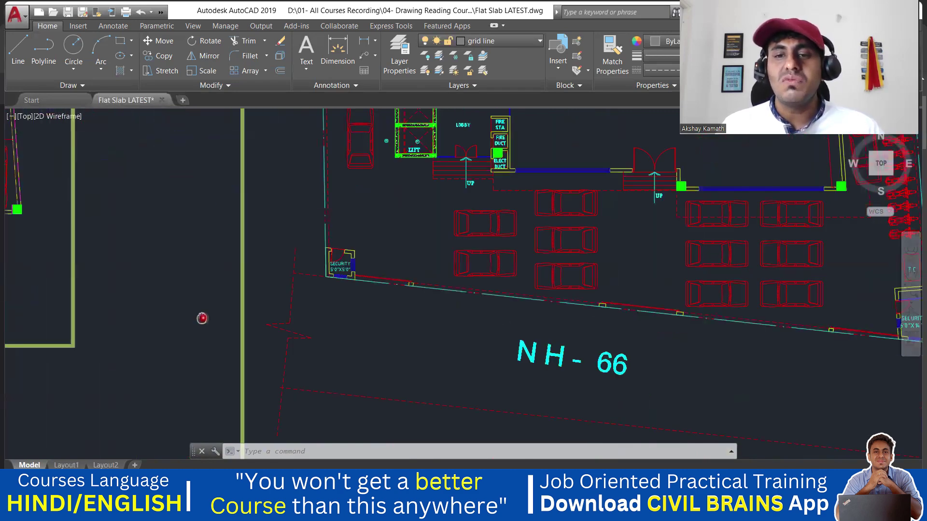
middle_drag(490, 390, 331, 221)
middle_drag(624, 362, 658, 317)
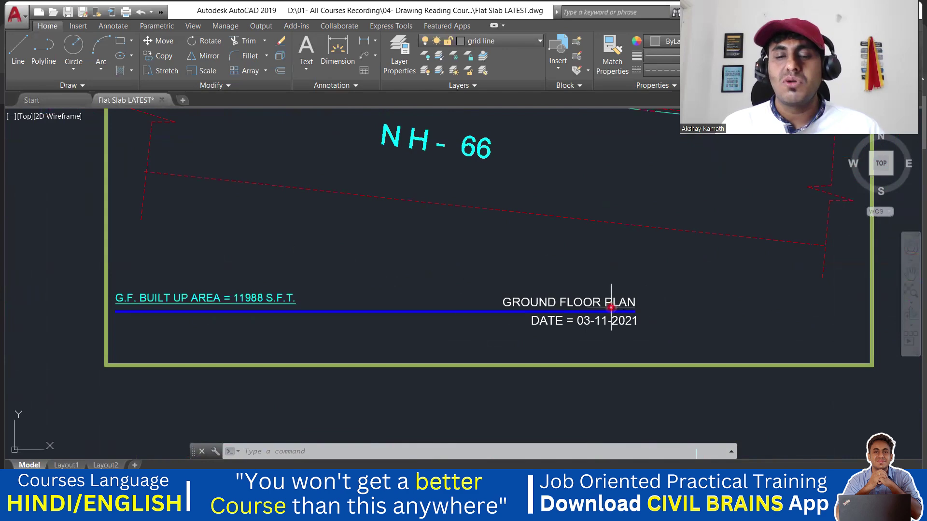
middle_drag(437, 302, 707, 228)
scroll(542, 228, up, 4)
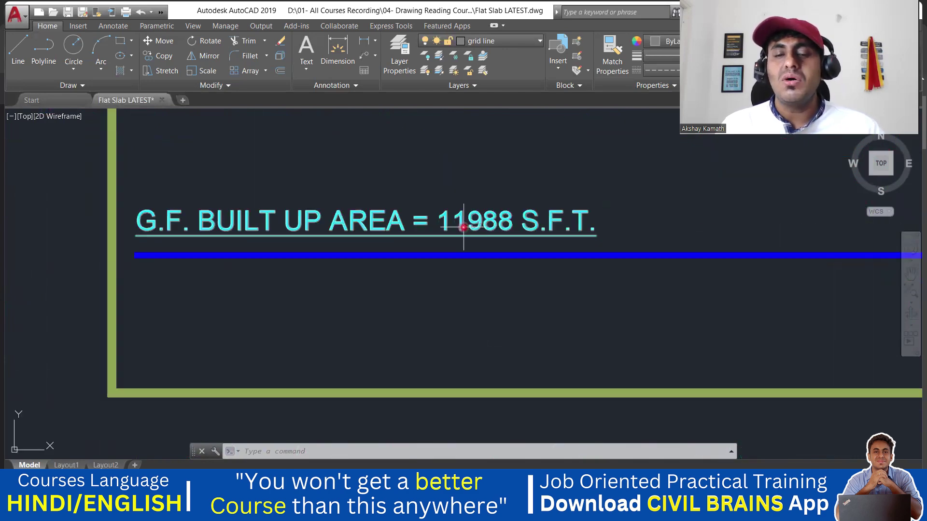
scroll(508, 226, down, 2)
middle_drag(508, 226, 428, 393)
scroll(544, 262, down, 3)
mouse_move(544, 262)
middle_down()
mouse_move(559, 272)
mouse_move(478, 349)
mouse_move(468, 392)
middle_up()
scroll(510, 341, up, 2)
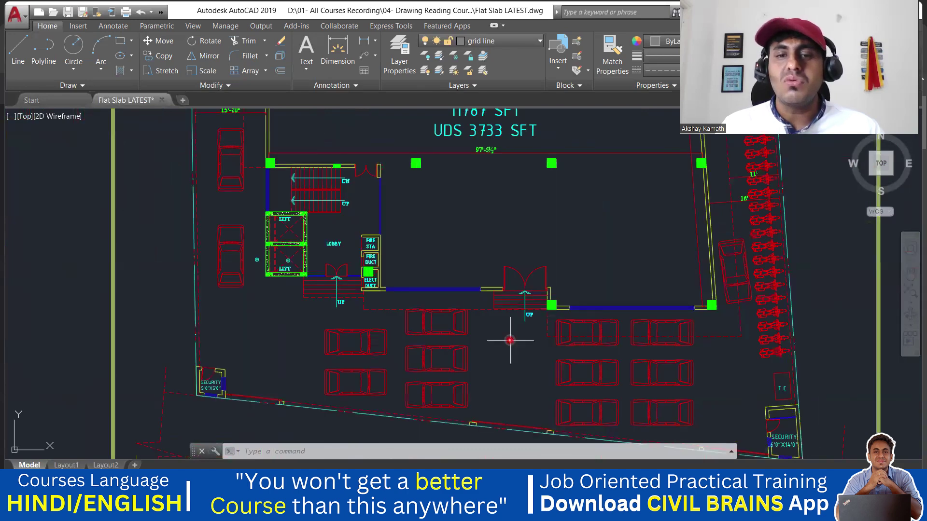
- Look over the NH-66 road, the UDS 3733 SFT label, the ground-floor parking and the showroom carpet area
middle_drag(509, 340, 489, 307)
middle_drag(514, 259, 414, 258)
scroll(610, 335, down, 4)
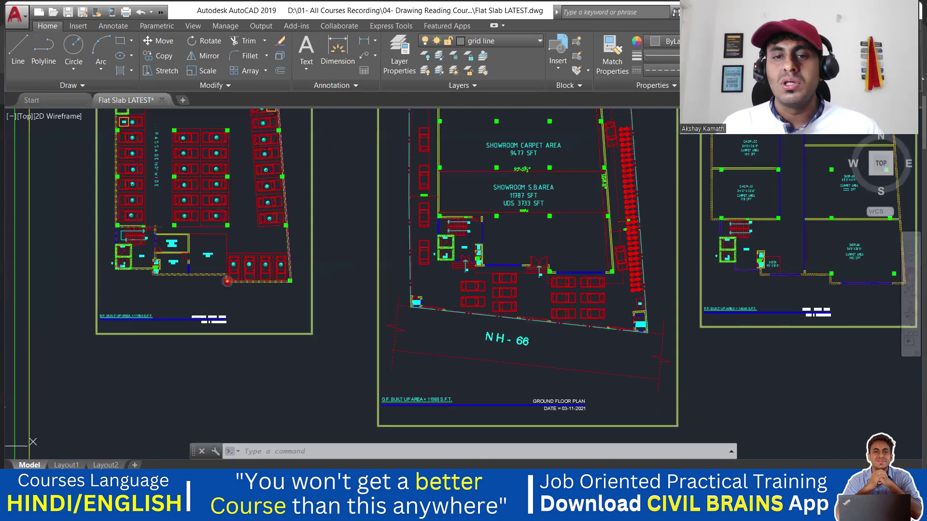
scroll(539, 284, up, 4)
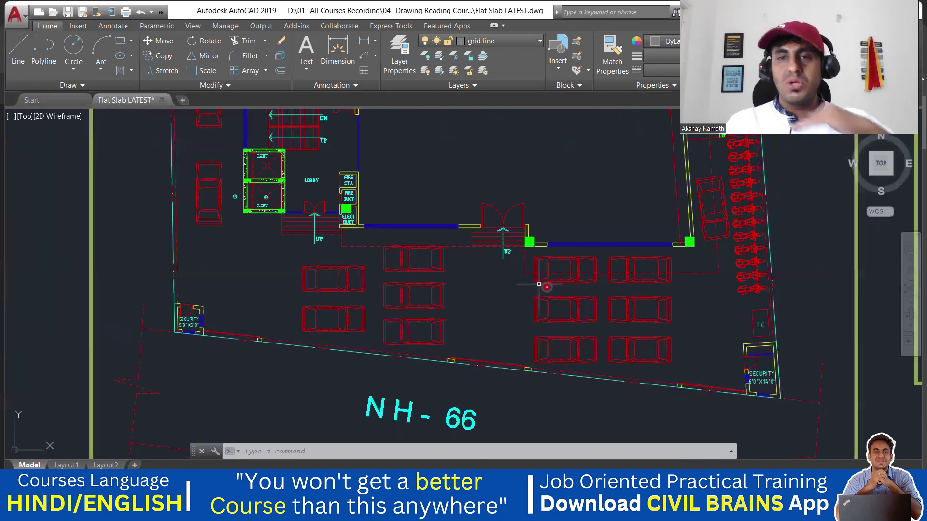
middle_drag(518, 271, 511, 290)
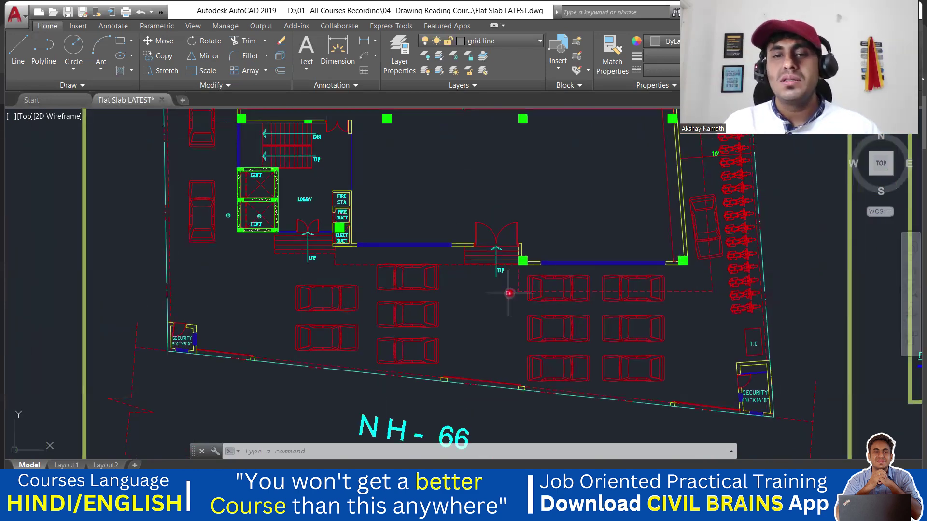
scroll(490, 263, up, 4)
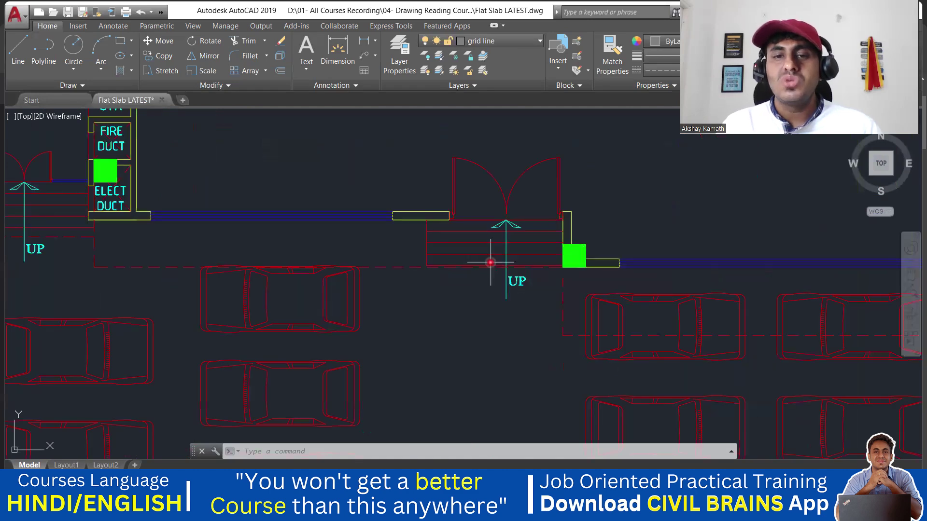
scroll(509, 294, down, 2)
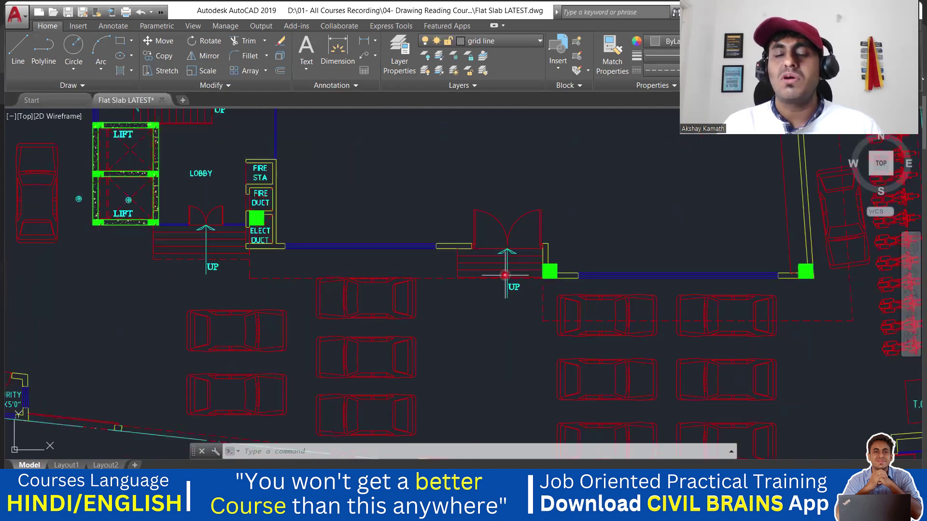
scroll(507, 253, down, 3)
middle_drag(497, 206, 480, 313)
middle_drag(539, 267, 510, 290)
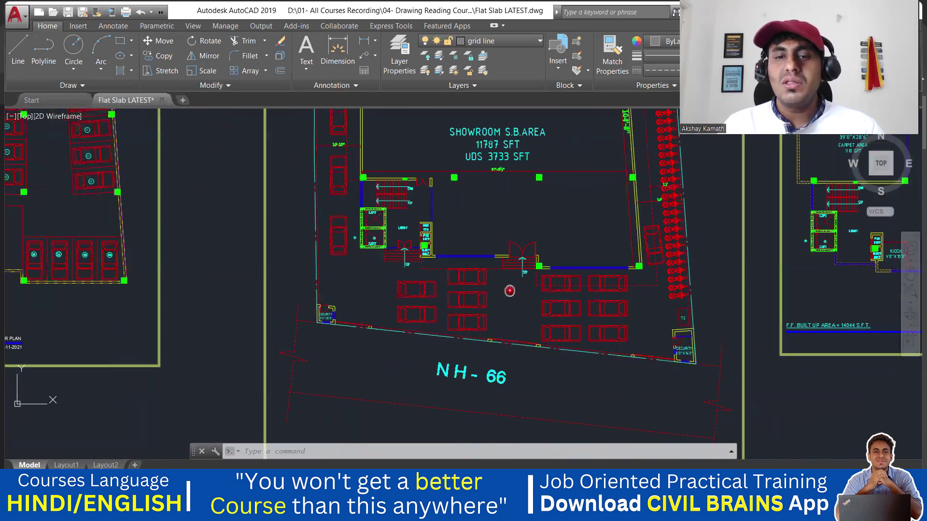
scroll(504, 302, up, 2)
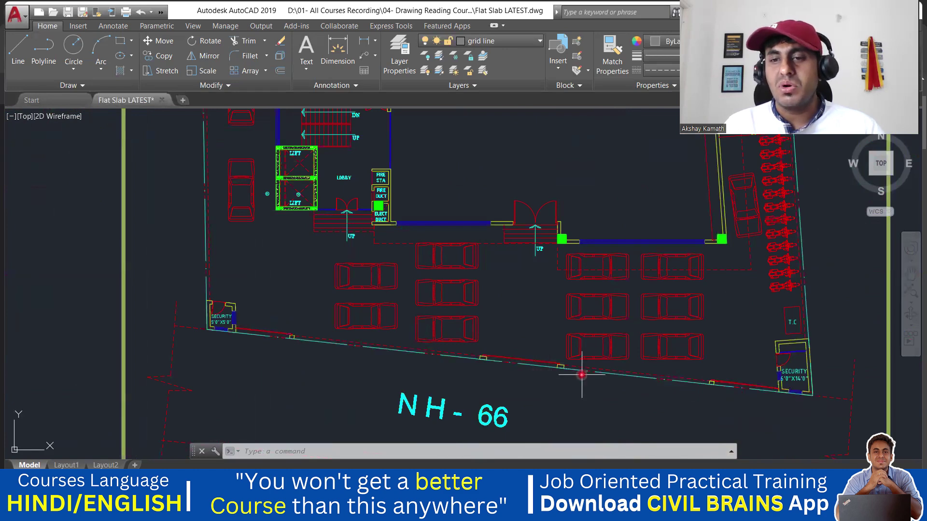
- Pan over the neighbouring sheet, the parking and T.C area, then the entrance lobby
middle_drag(813, 364, 695, 318)
scroll(695, 318, up, 2)
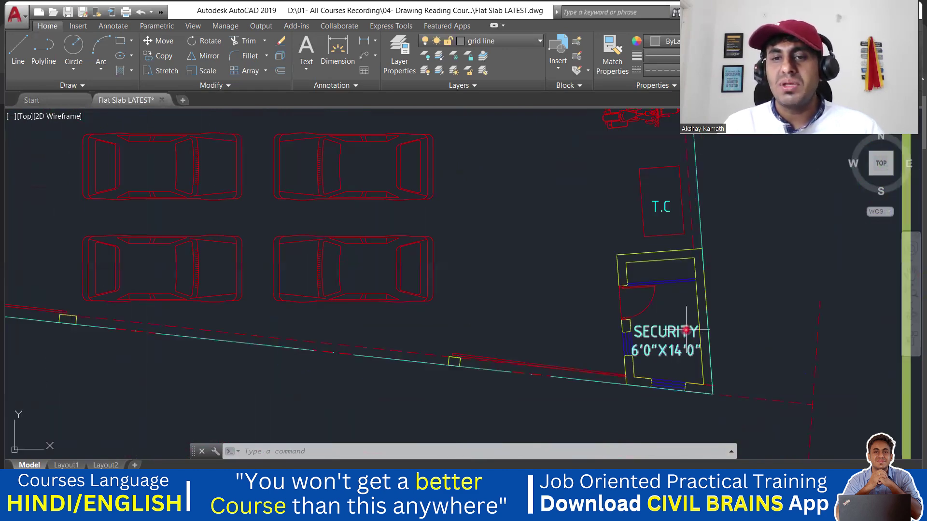
scroll(676, 333, down, 1)
middle_drag(666, 255, 666, 380)
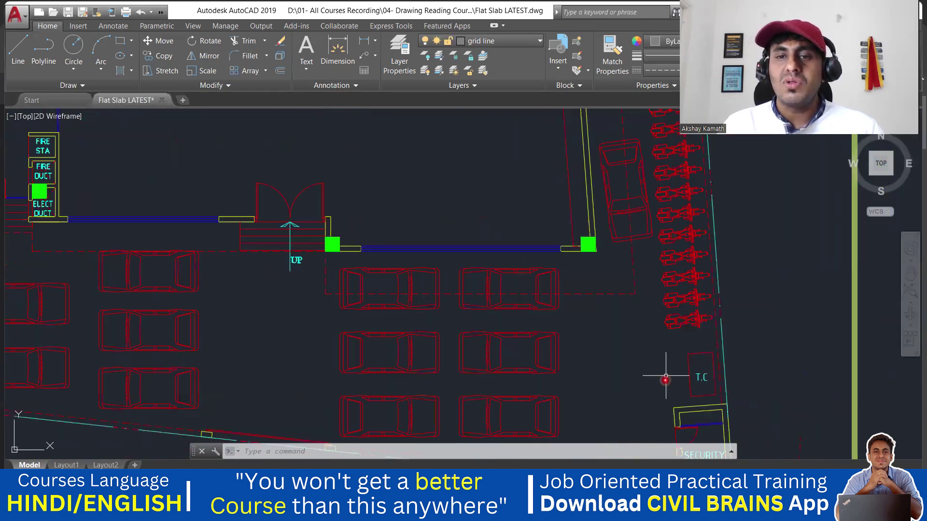
scroll(666, 377, down, 4)
middle_drag(621, 137, 595, 194)
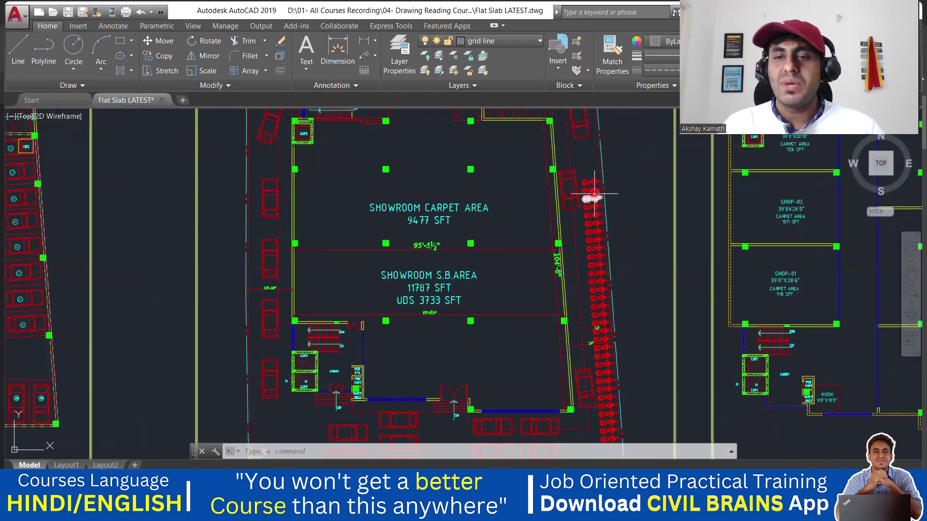
middle_drag(606, 363, 607, 283)
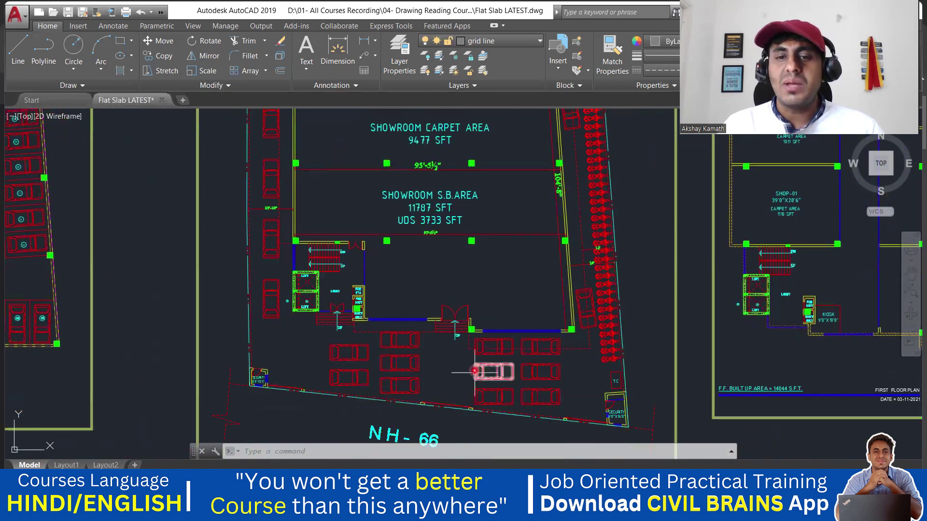
middle_drag(357, 372, 388, 395)
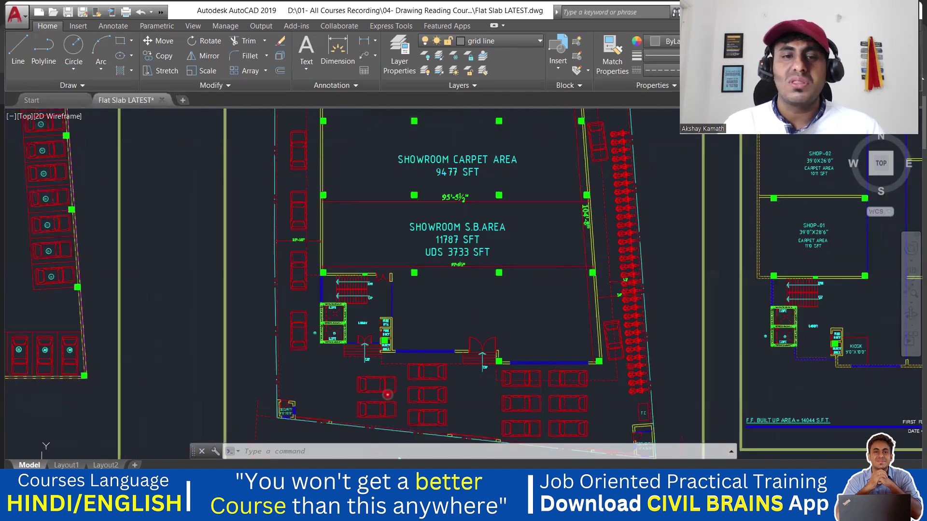
scroll(391, 351, up, 4)
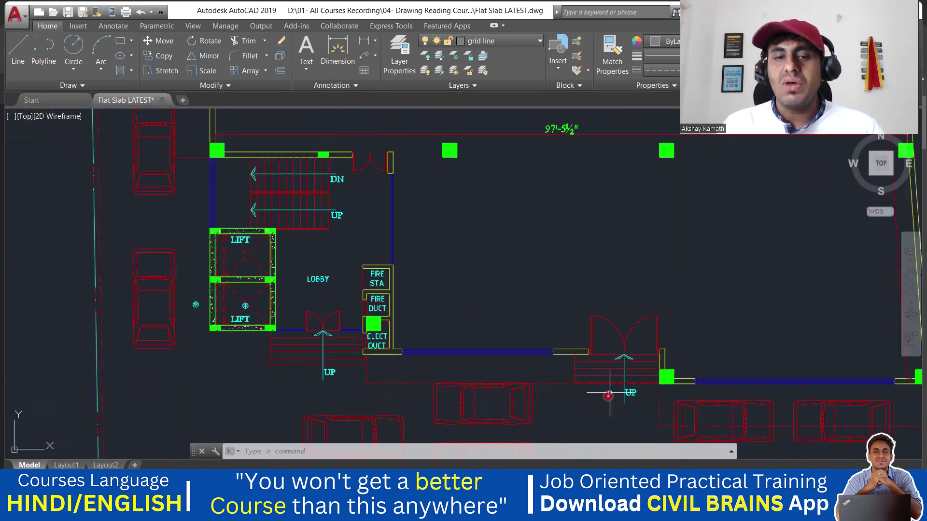
middle_drag(324, 321, 372, 325)
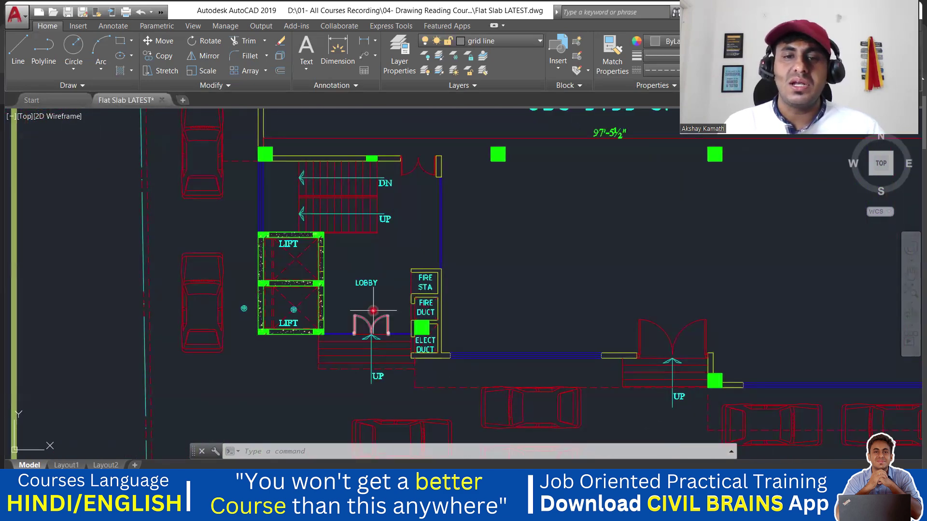
scroll(377, 300, down, 2)
scroll(426, 287, down, 2)
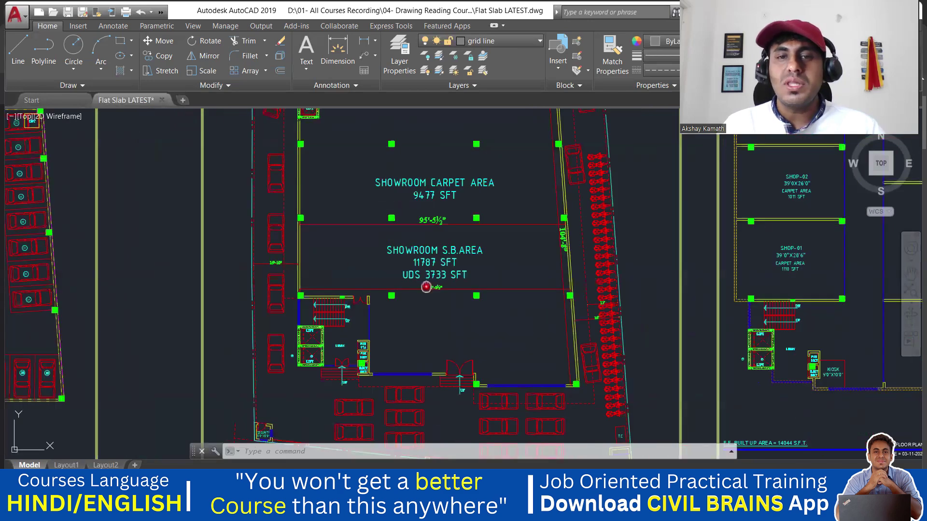
- Frame the top lobby and showroom, ending zoomed on the upper lift and AC unit
middle_drag(406, 142, 409, 198)
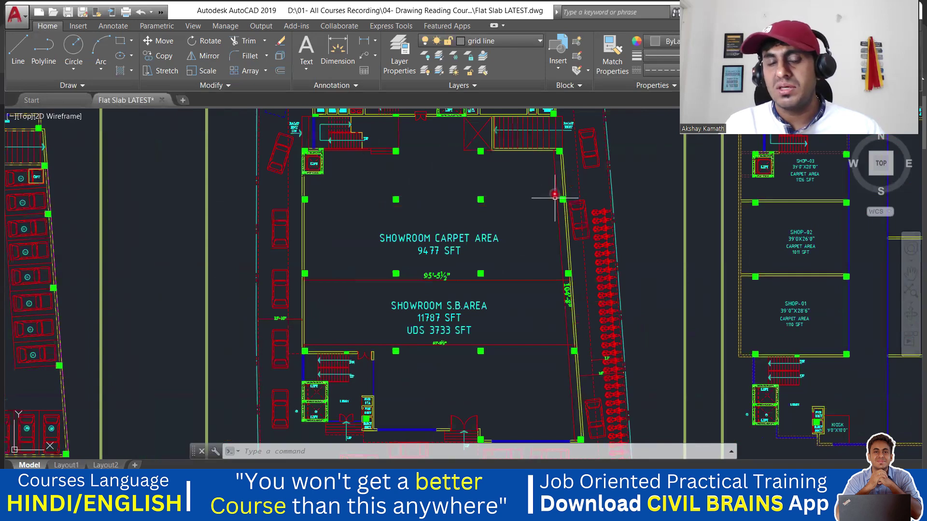
middle_drag(475, 242, 482, 155)
middle_drag(518, 221, 519, 205)
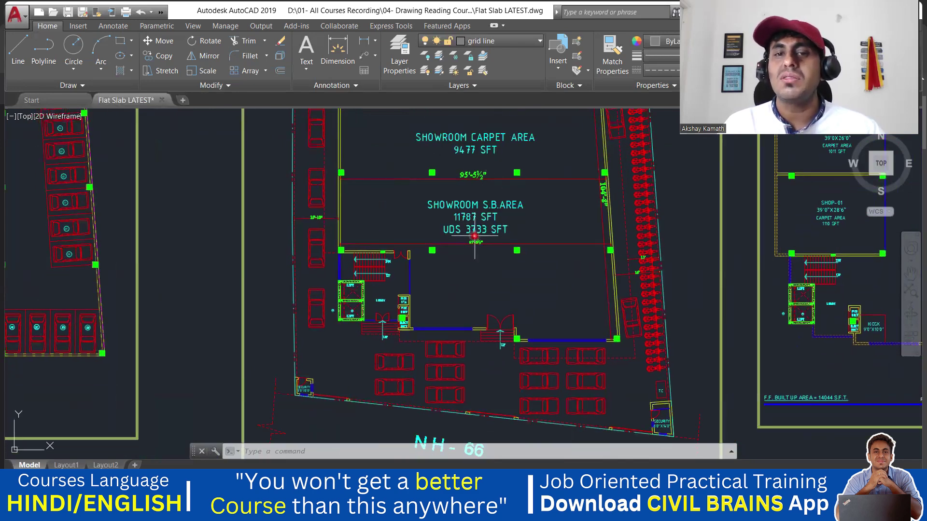
middle_drag(485, 221, 529, 206)
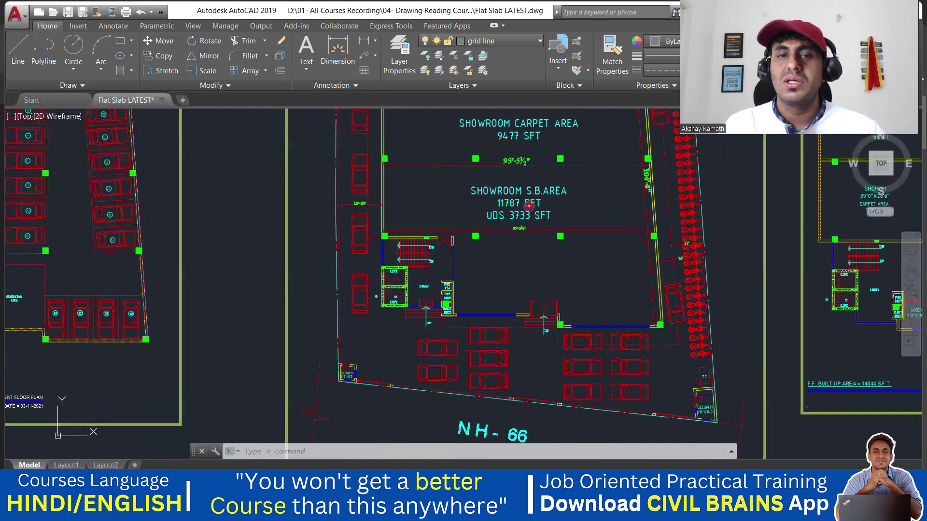
scroll(417, 268, up, 4)
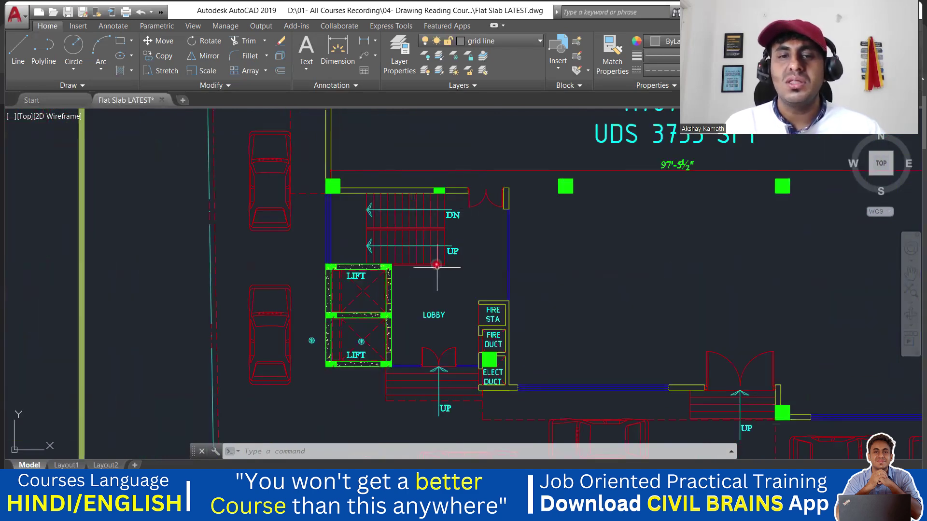
scroll(378, 290, down, 2)
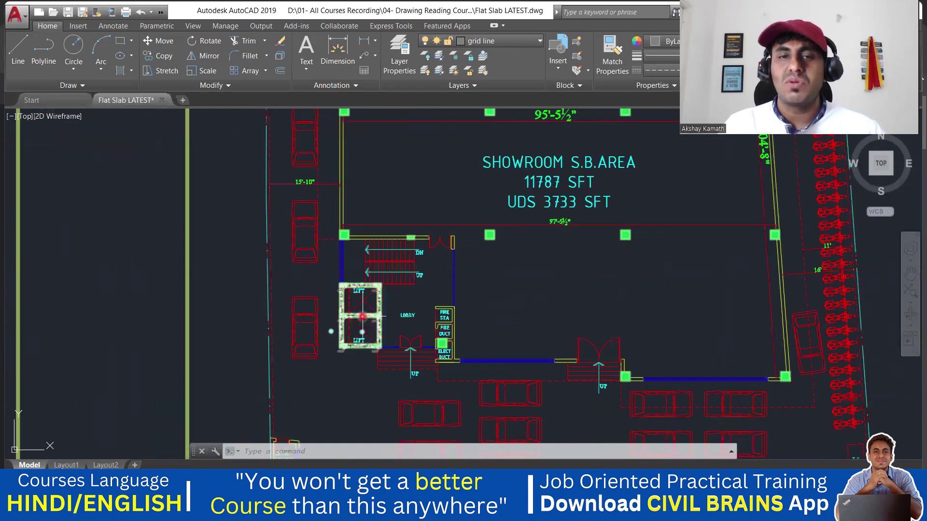
middle_drag(362, 317, 375, 374)
scroll(416, 363, down, 2)
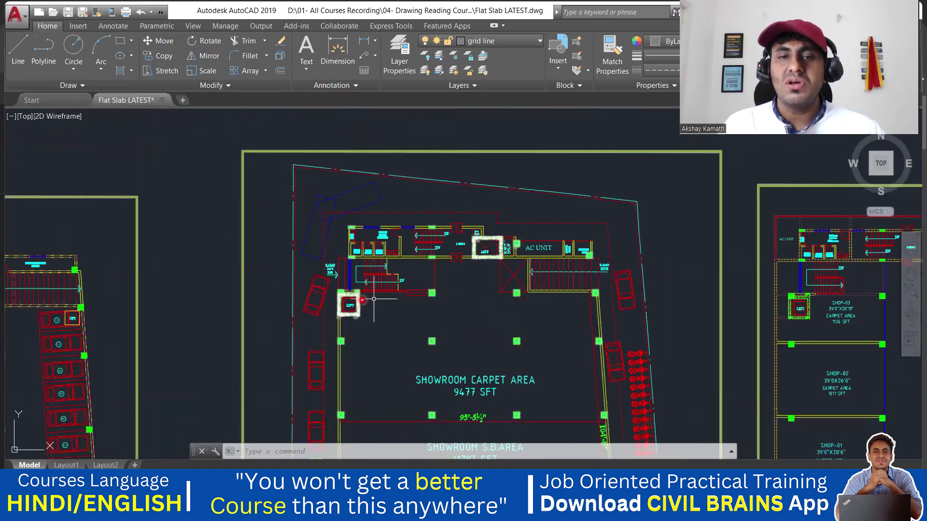
- Zoom out and compare the ground- and first-floor built-up-area titles along the NH-66 frontage
scroll(534, 223, up, 4)
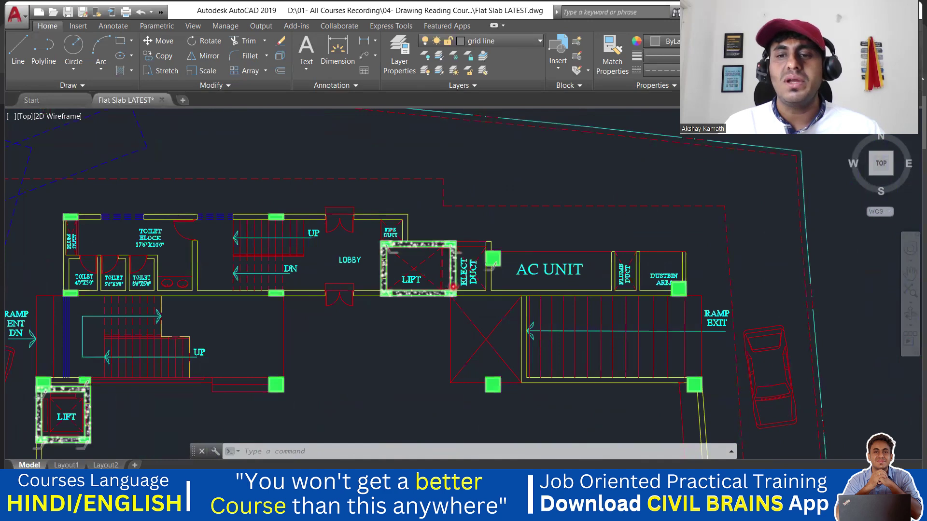
scroll(448, 280, down, 5)
middle_drag(535, 285, 451, 193)
scroll(500, 411, down, 2)
middle_drag(500, 411, 448, 172)
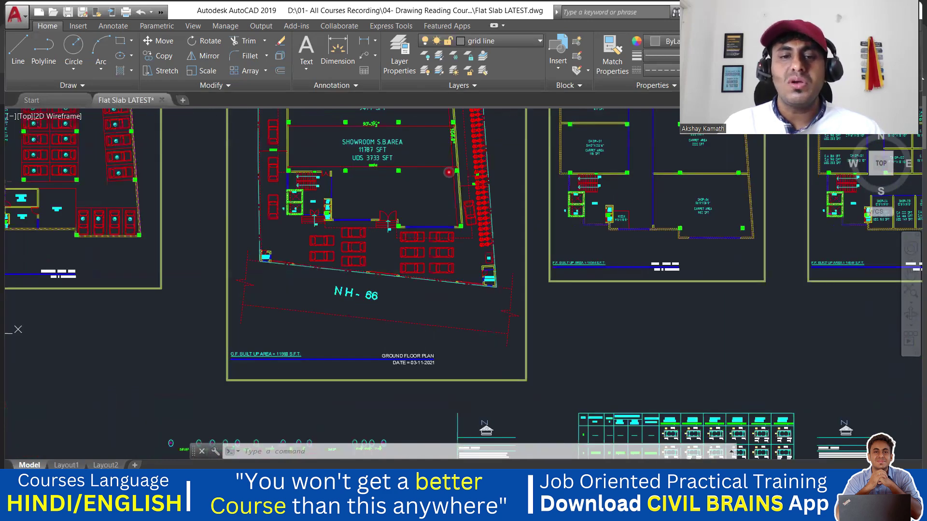
middle_drag(650, 272, 517, 270)
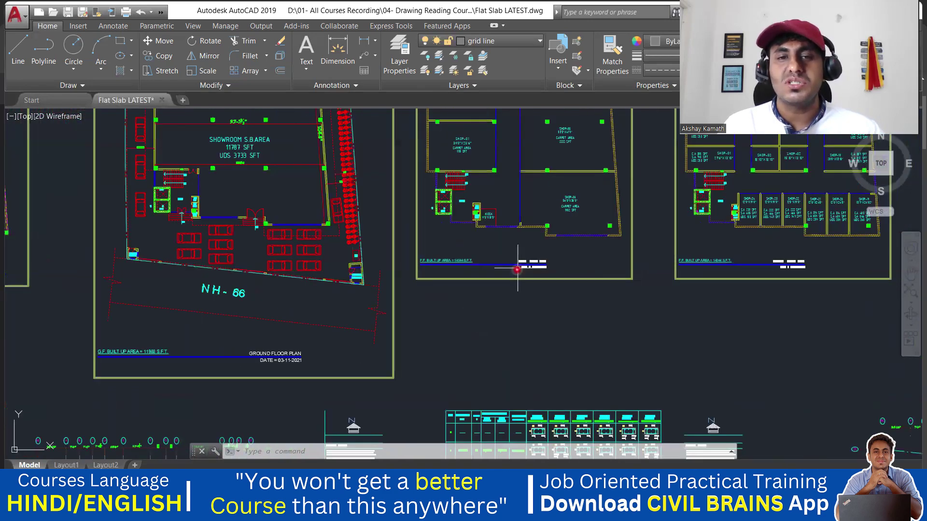
scroll(517, 241, up, 2)
scroll(468, 258, up, 4)
middle_drag(540, 222, 541, 263)
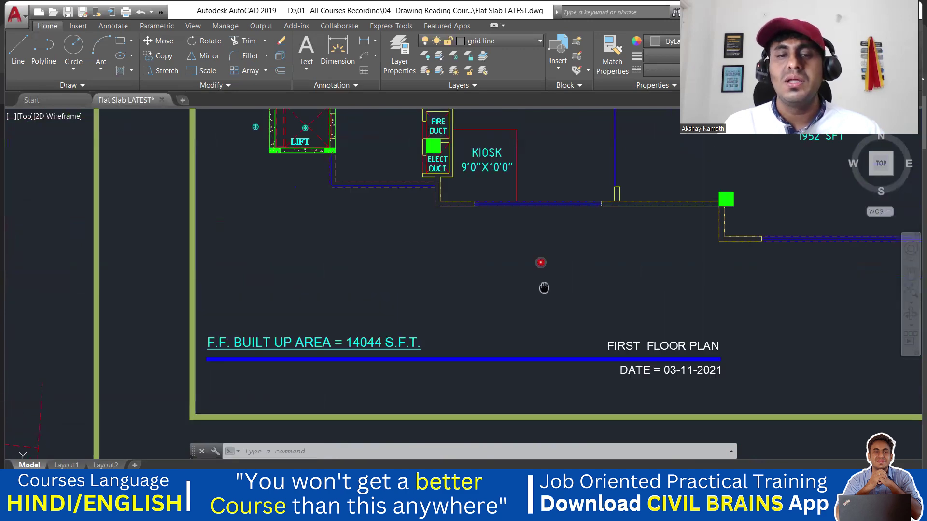
mouse_move(378, 314)
middle_down()
mouse_move(512, 278)
mouse_move(658, 203)
middle_up()
- Zoom onto first-floor SHOP-03 (1126 SFT), SHOP-04 (2115 SFT) and SHOP-02 (1011 SFT)
scroll(635, 265, down, 1)
scroll(632, 255, down, 1)
scroll(435, 253, down, 2)
scroll(384, 270, up, 3)
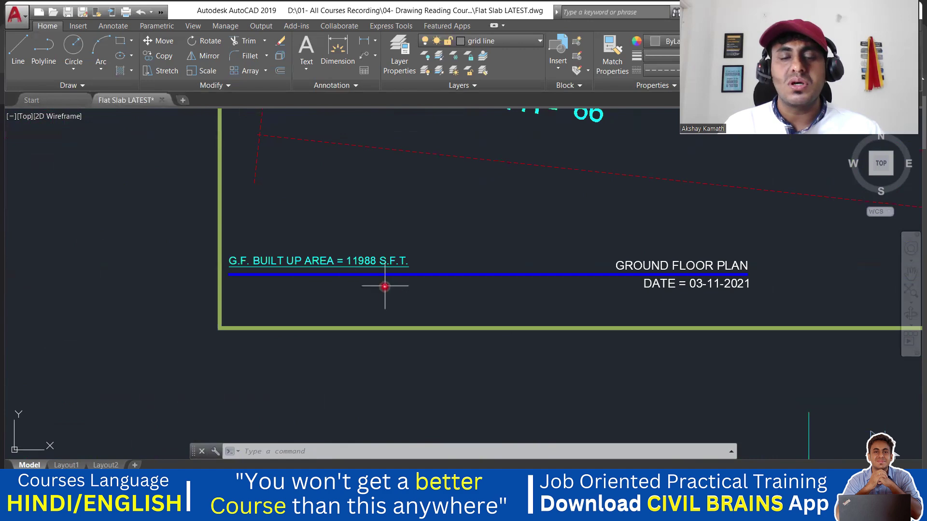
scroll(512, 259, down, 2)
middle_drag(647, 233, 377, 302)
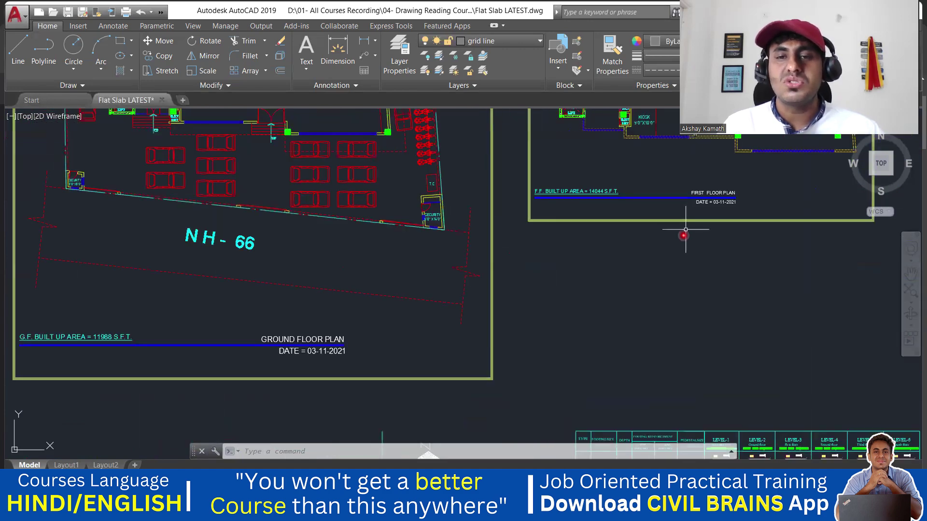
middle_drag(683, 232, 539, 337)
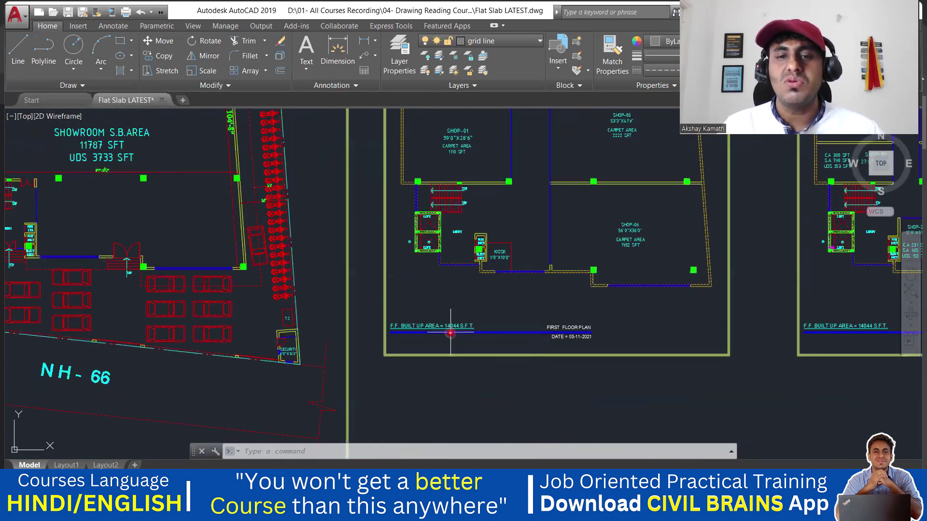
mouse_move(544, 239)
middle_down()
mouse_move(512, 362)
mouse_move(536, 315)
mouse_move(545, 360)
middle_up()
scroll(443, 192, up, 2)
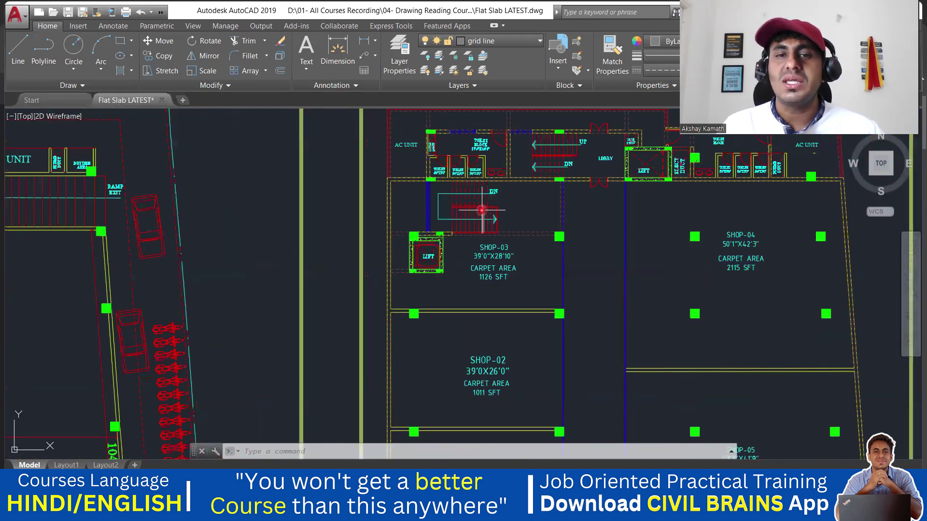
- Review SHOP-01, SHOP-02 and SHOP-05, then the stairs, kiosk and SHOP-06
middle_drag(630, 175, 628, 213)
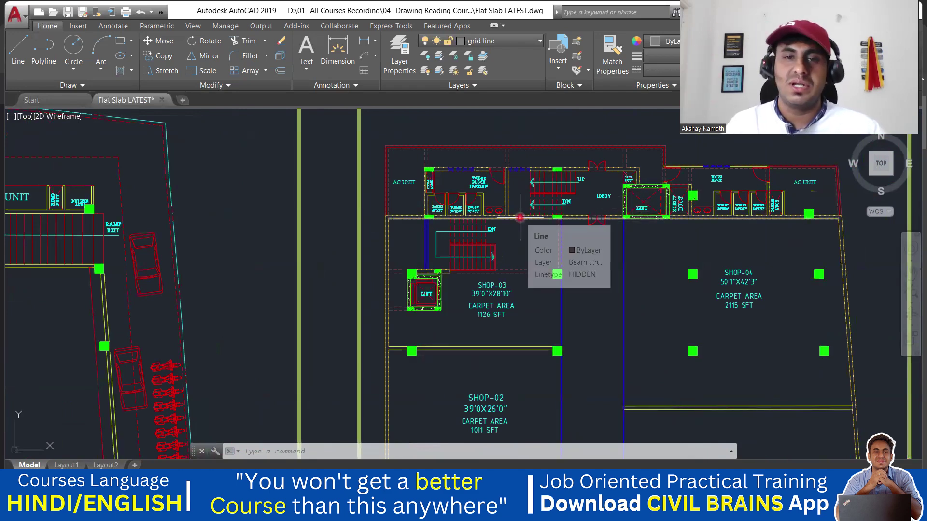
mouse_move(534, 311)
middle_down()
mouse_move(498, 217)
mouse_move(490, 288)
mouse_move(489, 241)
mouse_move(473, 221)
middle_up()
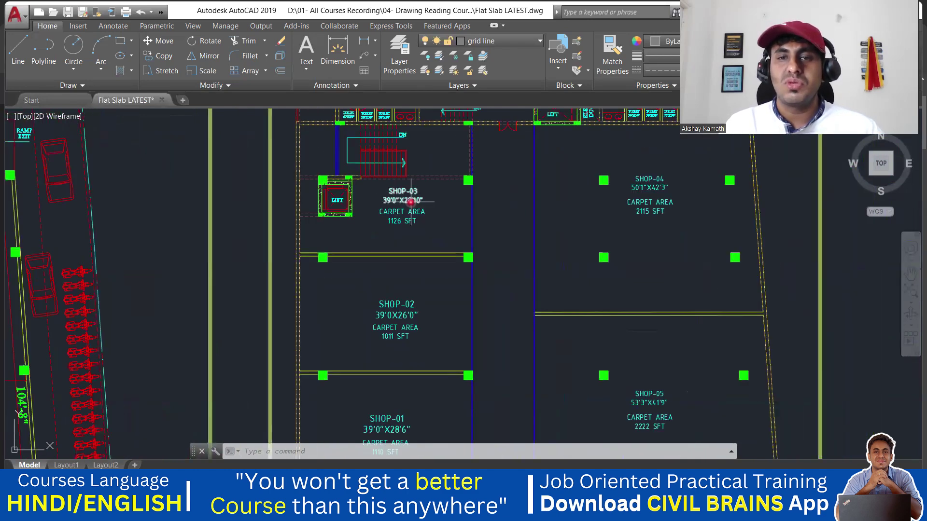
scroll(410, 201, down, 3)
scroll(424, 207, up, 2)
mouse_move(393, 242)
middle_down()
mouse_move(476, 176)
mouse_move(506, 128)
middle_up()
mouse_move(369, 339)
middle_down()
mouse_move(350, 319)
mouse_move(404, 296)
middle_up()
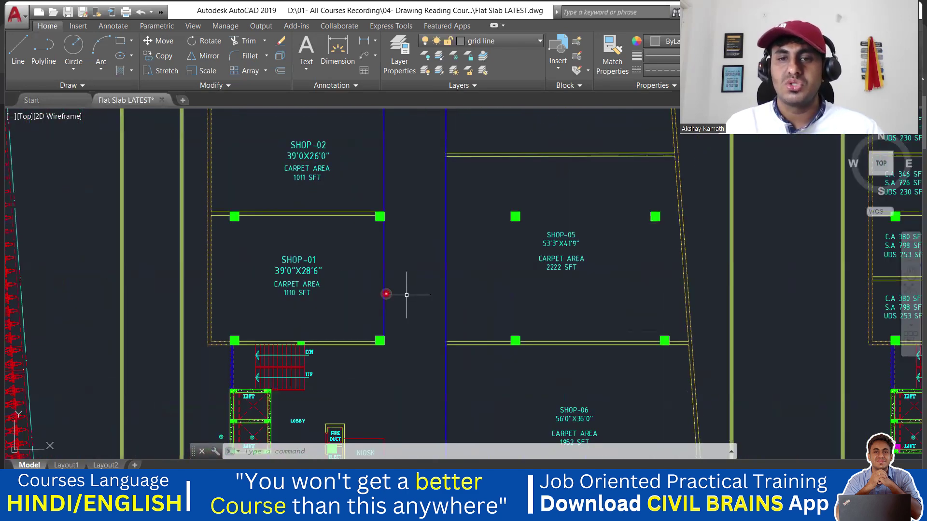
- Zoom out to the F.F. BUILT UP AREA titles and pan toward the second floor plan
scroll(572, 245, down, 2)
middle_drag(611, 328, 597, 256)
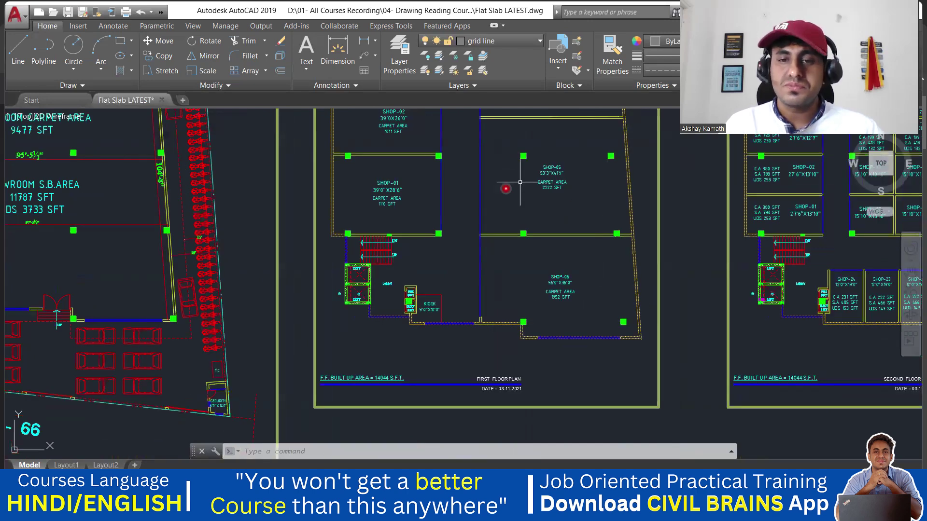
middle_drag(581, 255, 439, 288)
middle_drag(436, 342, 323, 338)
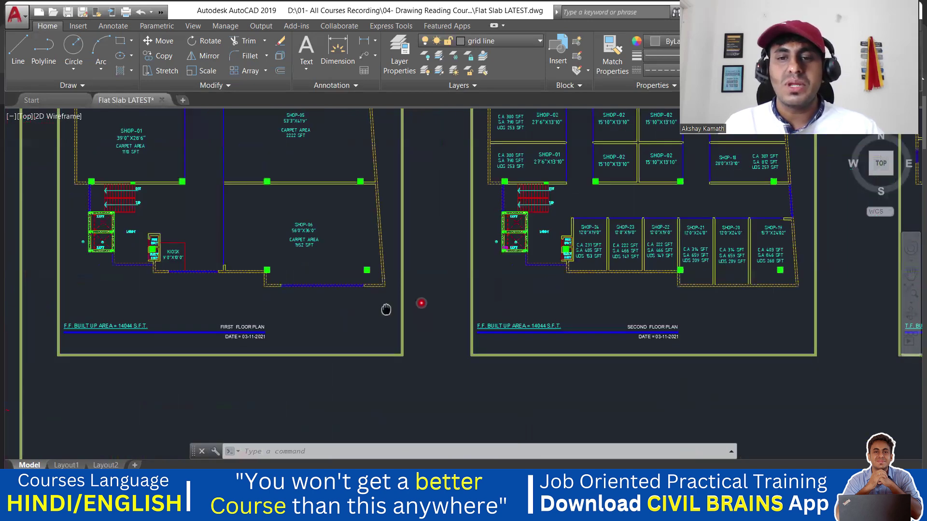
- Pan from the first-floor plan across the second-floor shop blocks toward SHOP-07, showing both plans' upper parts
middle_drag(600, 345, 521, 345)
mouse_move(594, 349)
middle_down()
mouse_move(577, 346)
mouse_move(560, 430)
middle_up()
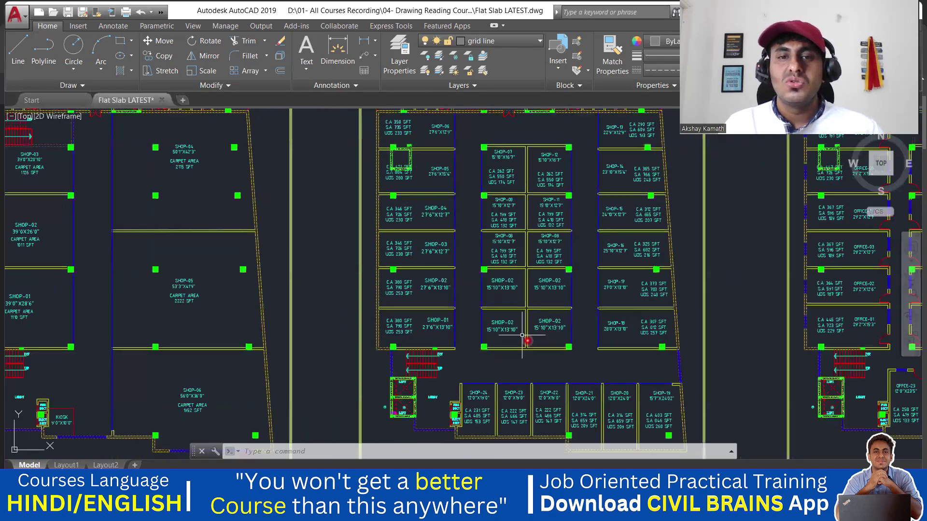
middle_drag(442, 138, 523, 214)
middle_drag(555, 277, 639, 281)
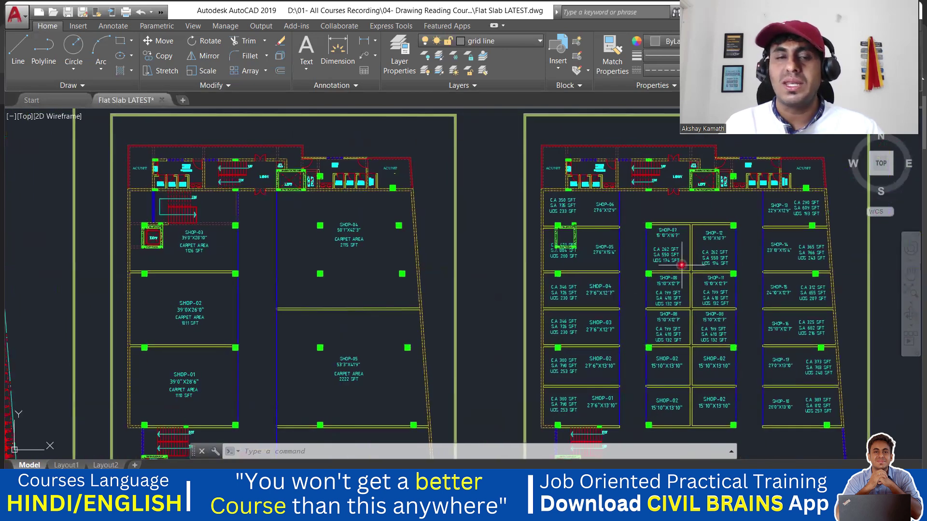
middle_drag(307, 263, 436, 250)
scroll(312, 225, up, 4)
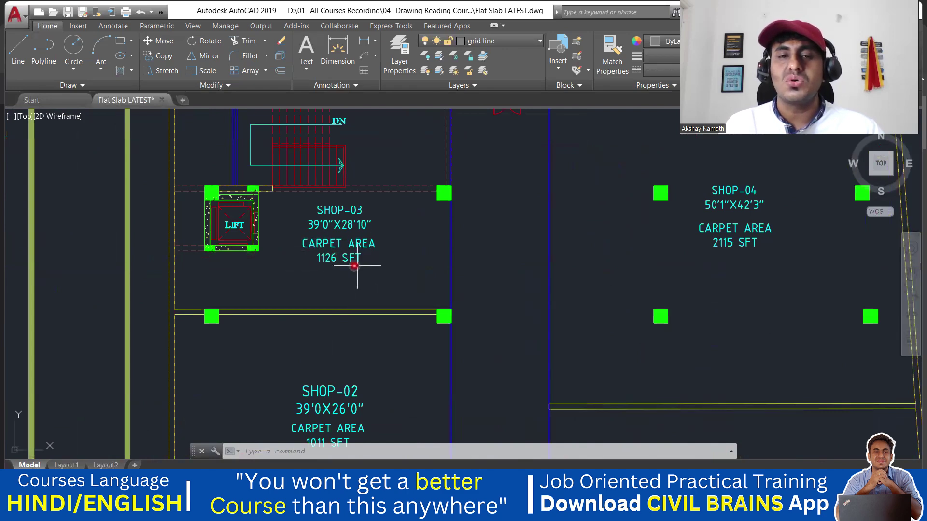
- Look closely at SHOP-02, SHOP-04, the lift and toilets, SHOP-05, SHOP-01 and SHOP-08
middle_drag(362, 292, 359, 177)
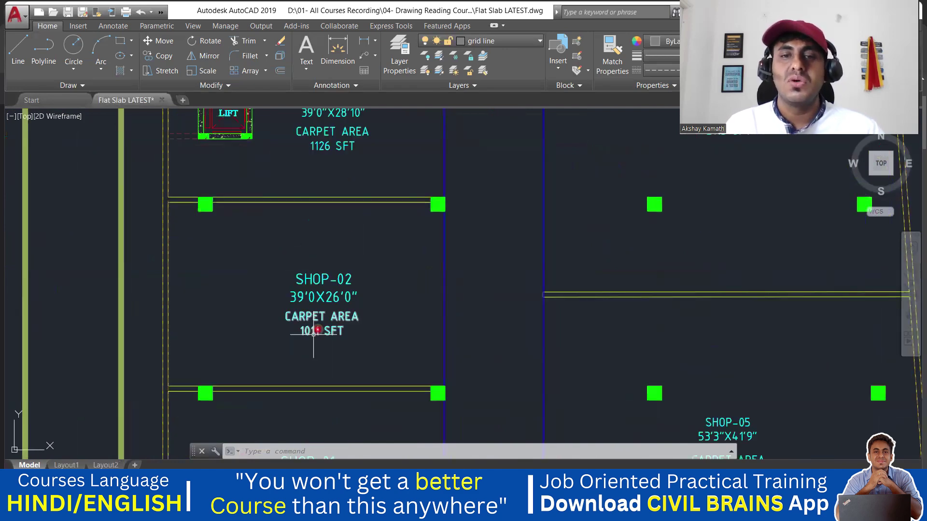
middle_drag(439, 320, 307, 357)
middle_drag(445, 243, 437, 327)
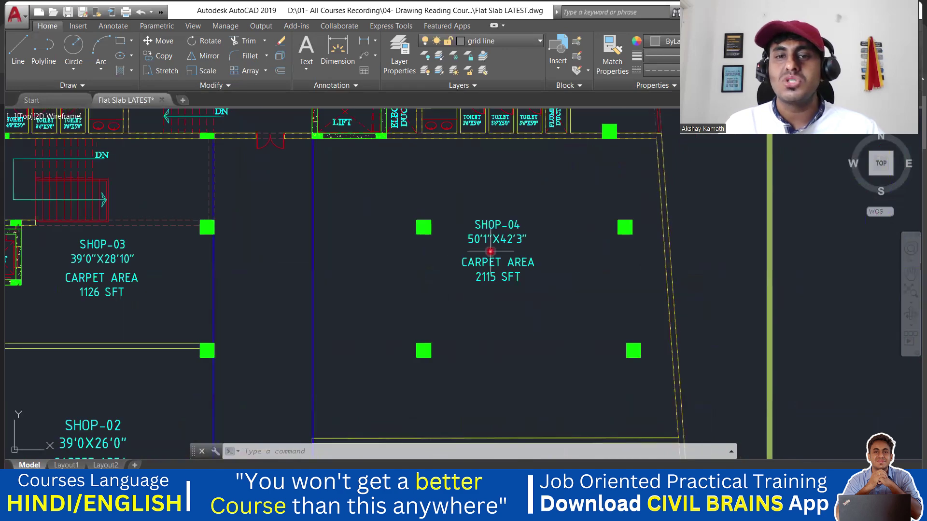
mouse_move(482, 348)
middle_down()
mouse_move(472, 332)
mouse_move(493, 217)
middle_up()
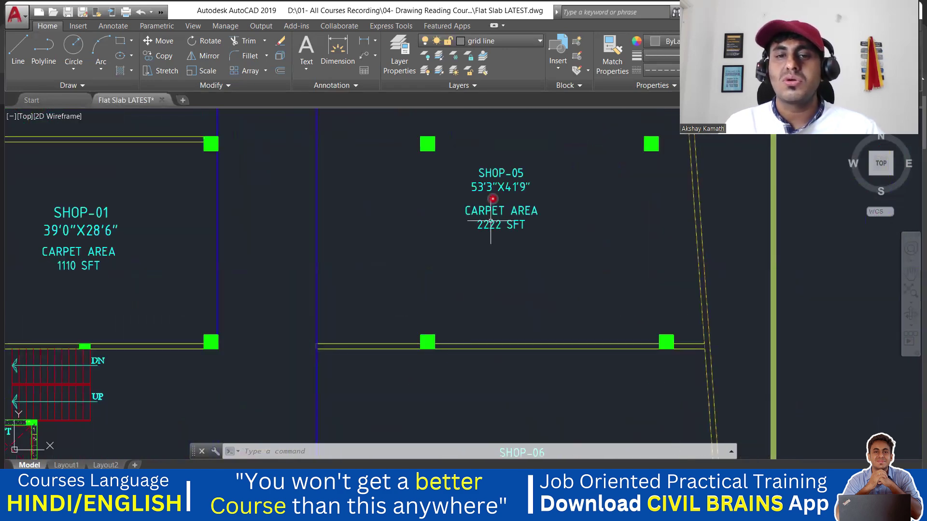
scroll(512, 243, down, 6)
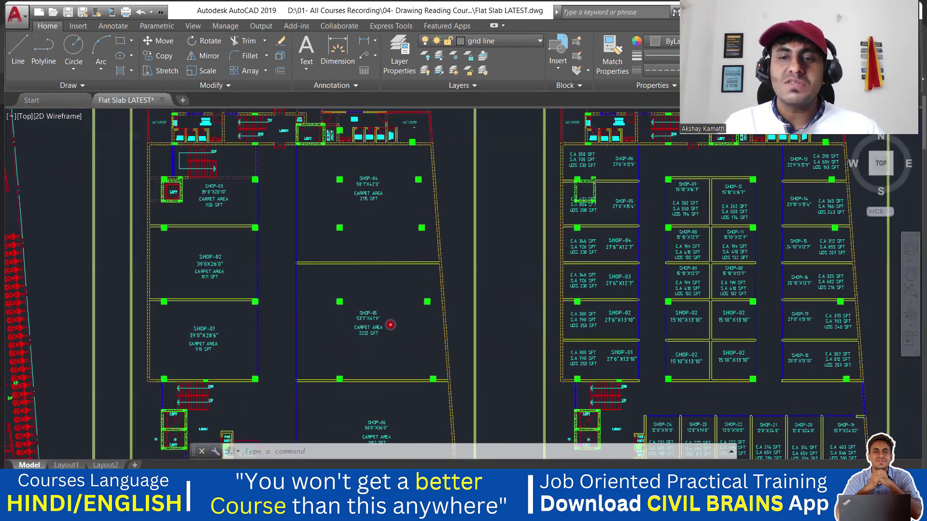
scroll(390, 325, up, 2)
middle_drag(488, 321, 501, 258)
- Inspect the F.F. BUILT UP AREA line and the SHOP-06 area figures
scroll(496, 273, down, 2)
mouse_move(476, 434)
middle_down()
mouse_move(470, 311)
mouse_move(431, 428)
middle_up()
scroll(470, 313, up, 2)
scroll(497, 299, down, 2)
scroll(430, 428, down, 1)
scroll(493, 375, up, 3)
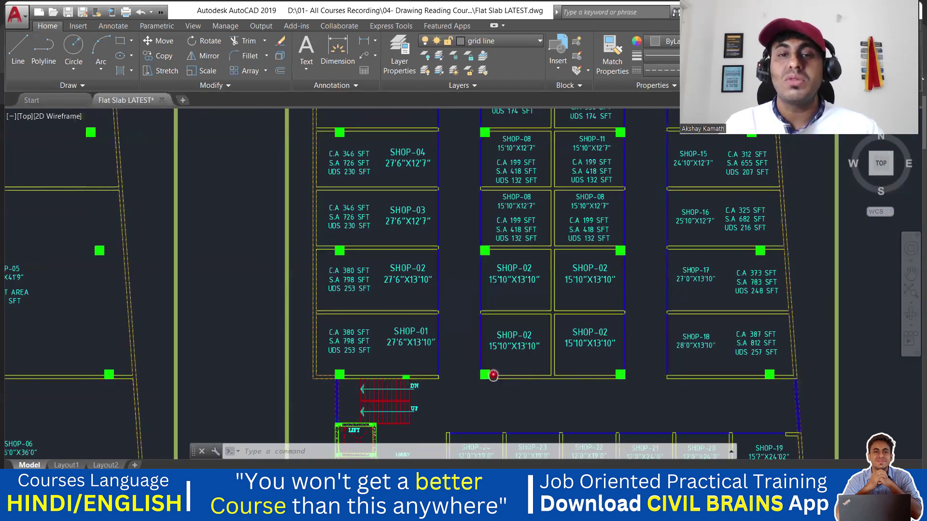
scroll(493, 375, down, 2)
scroll(486, 304, up, 3)
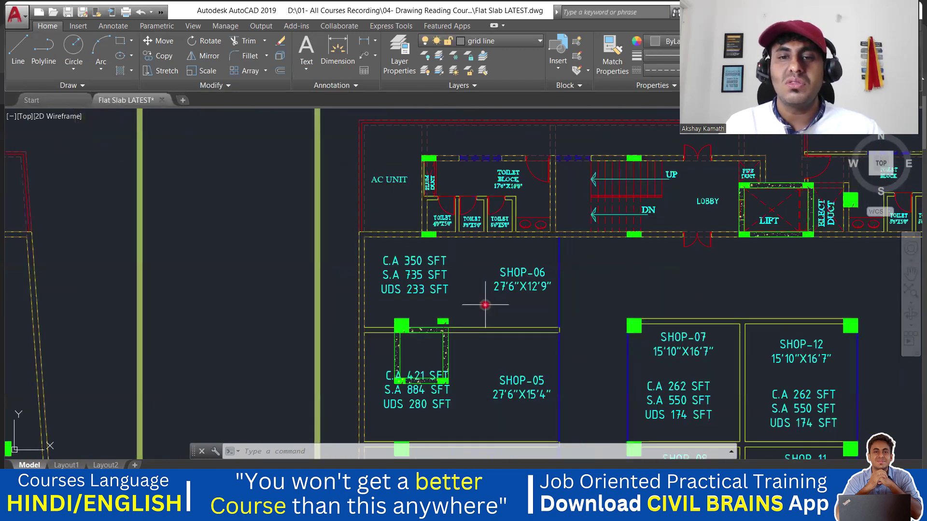
middle_drag(486, 304, 477, 271)
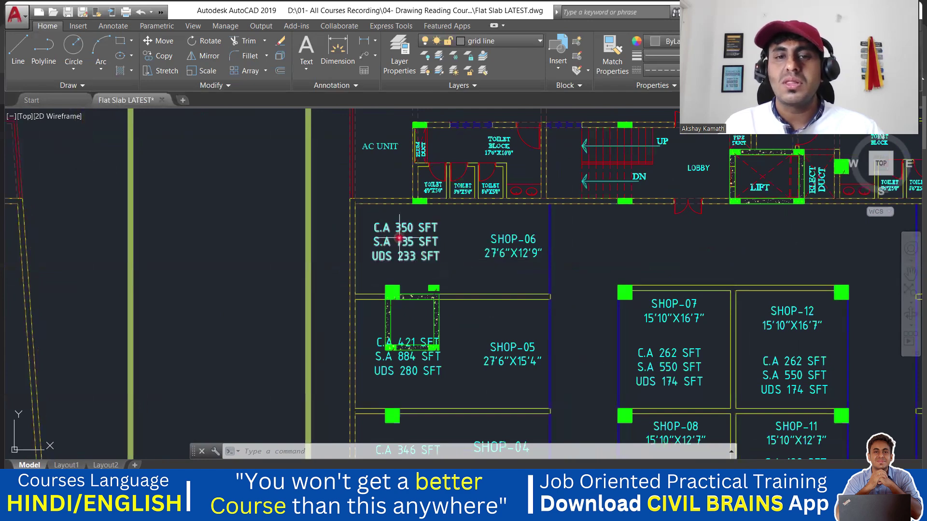
scroll(394, 237, up, 2)
scroll(462, 233, down, 2)
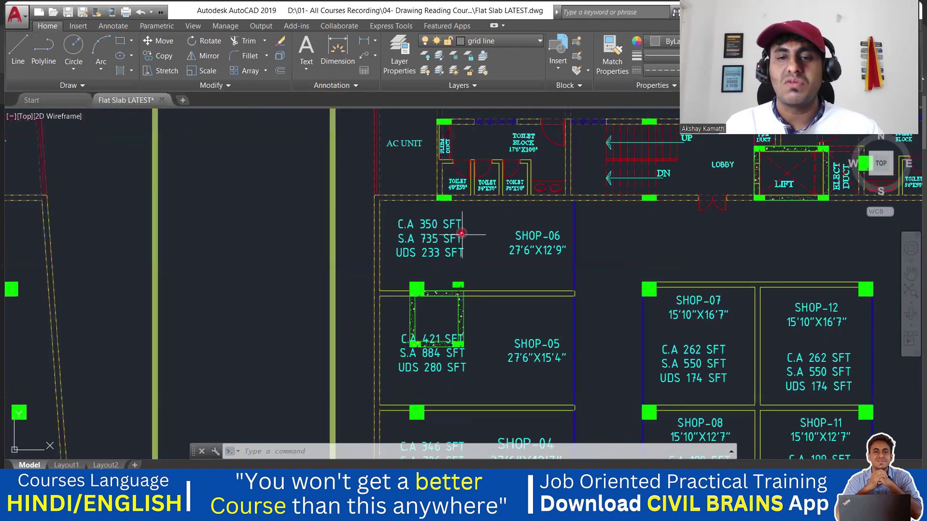
- Sweep over SHOP-04, SHOP-03, SHOP-02 and the lower shops and offices, ending at the plans' top edge
middle_drag(462, 234, 357, 118)
middle_drag(425, 362, 441, 248)
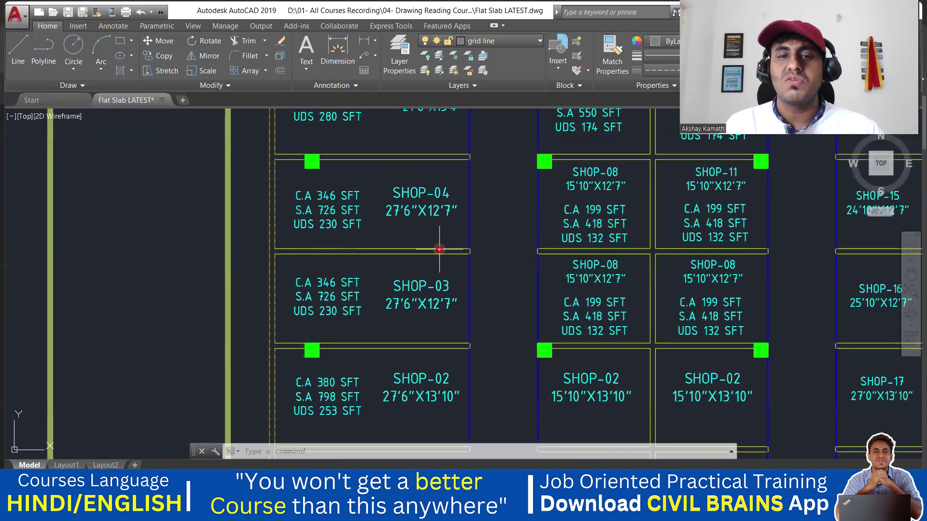
scroll(456, 351, down, 4)
middle_drag(456, 351, 386, 315)
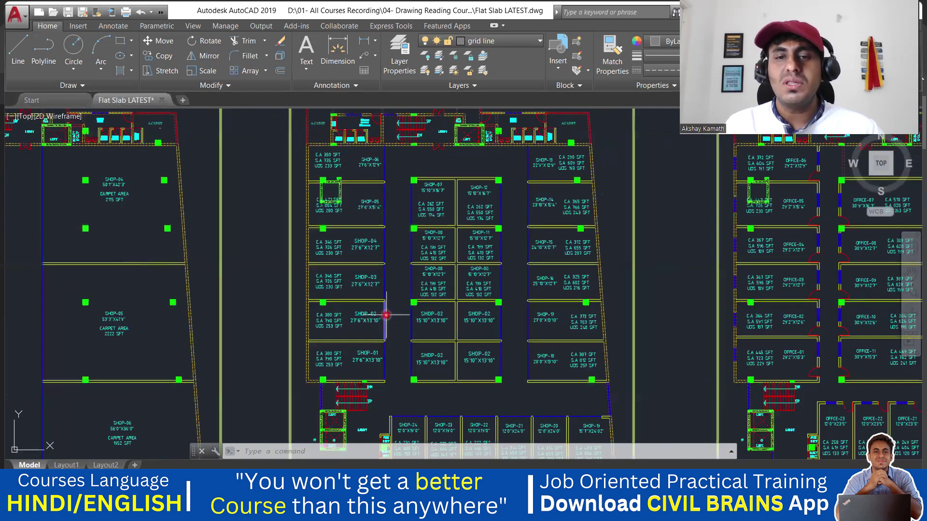
middle_drag(499, 331, 480, 265)
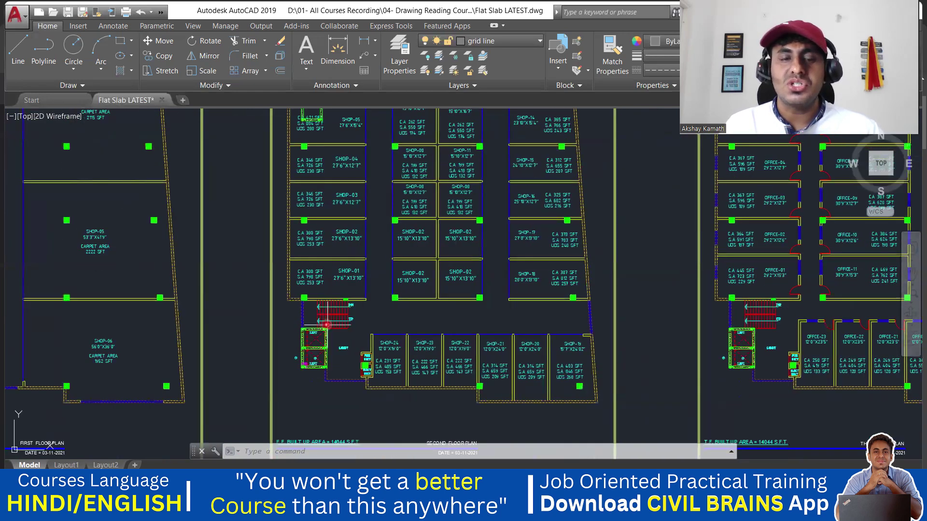
middle_drag(398, 237, 396, 371)
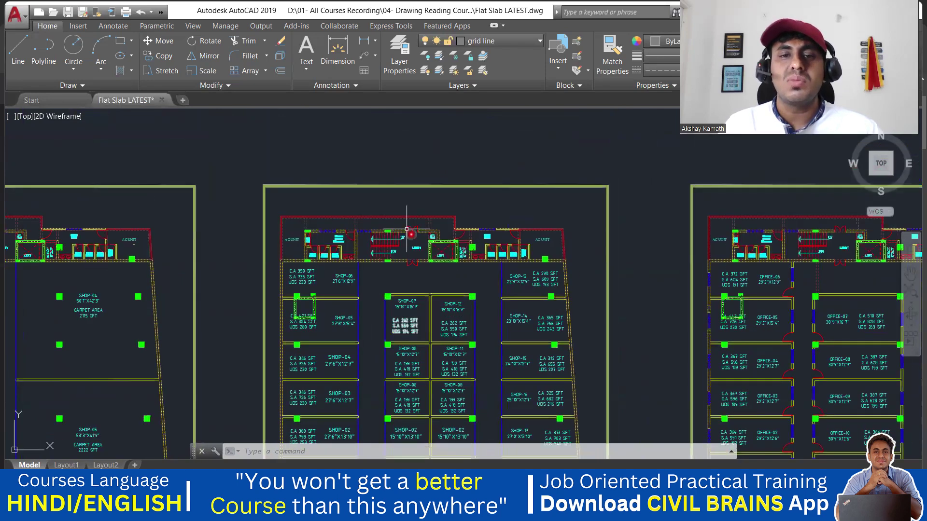
- Zoom in on the toilet block beside the lobby and lift
scroll(408, 138, up, 3)
middle_drag(325, 273, 420, 257)
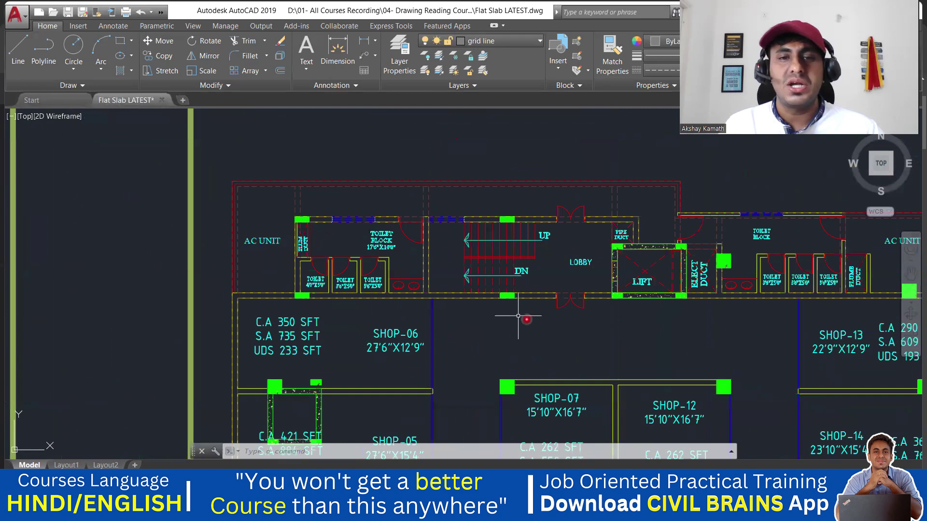
middle_drag(517, 310, 573, 331)
middle_drag(466, 309, 505, 317)
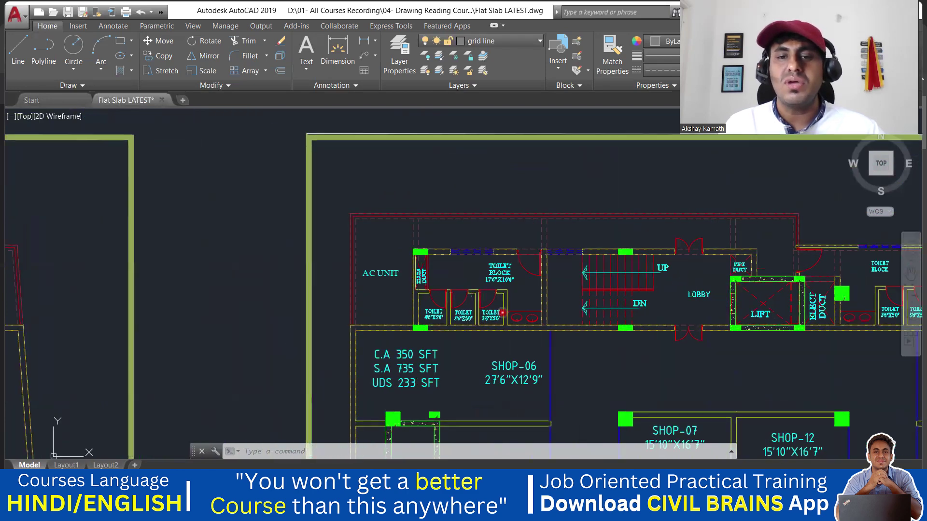
middle_drag(579, 274, 582, 316)
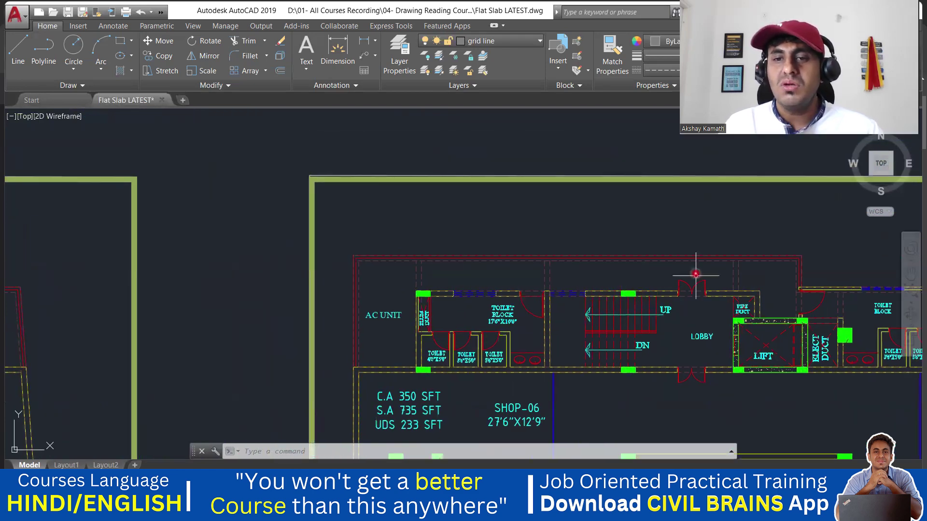
scroll(451, 271, up, 2)
middle_drag(480, 320, 452, 250)
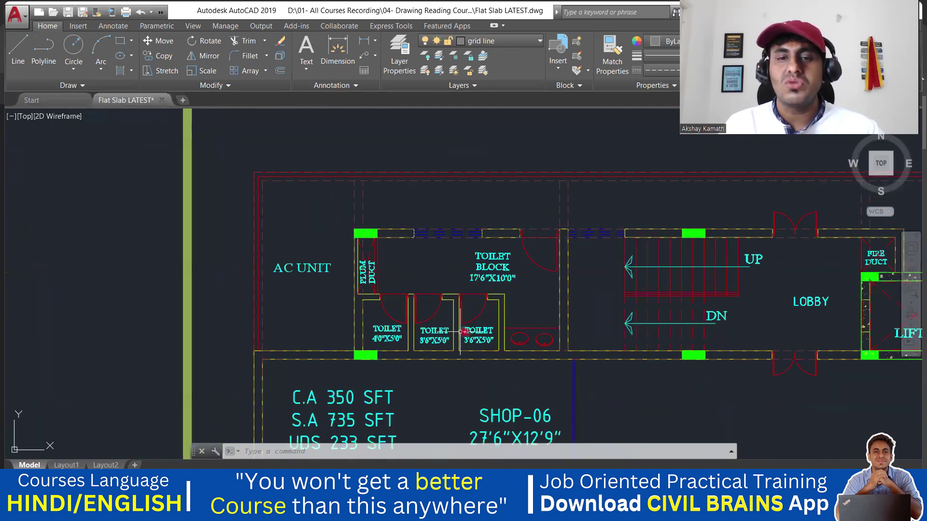
- Zoom out to show three whole floor plans side by side, including the OFFICE floor
scroll(401, 338, down, 3)
middle_drag(401, 338, 314, 295)
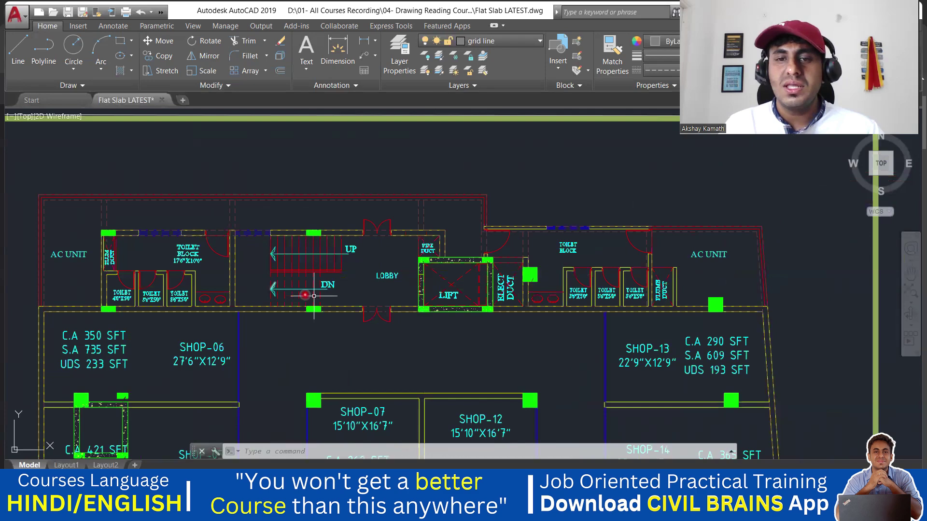
scroll(611, 298, up, 2)
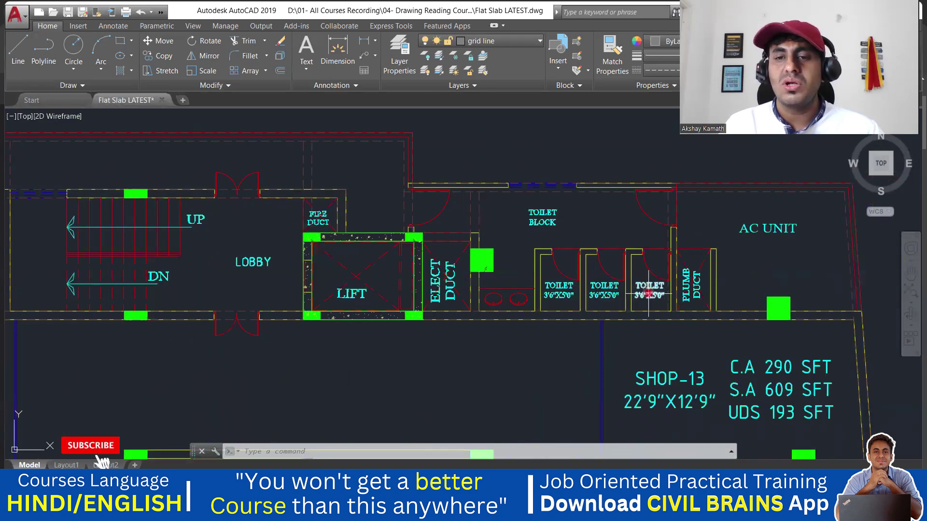
scroll(648, 295, down, 6)
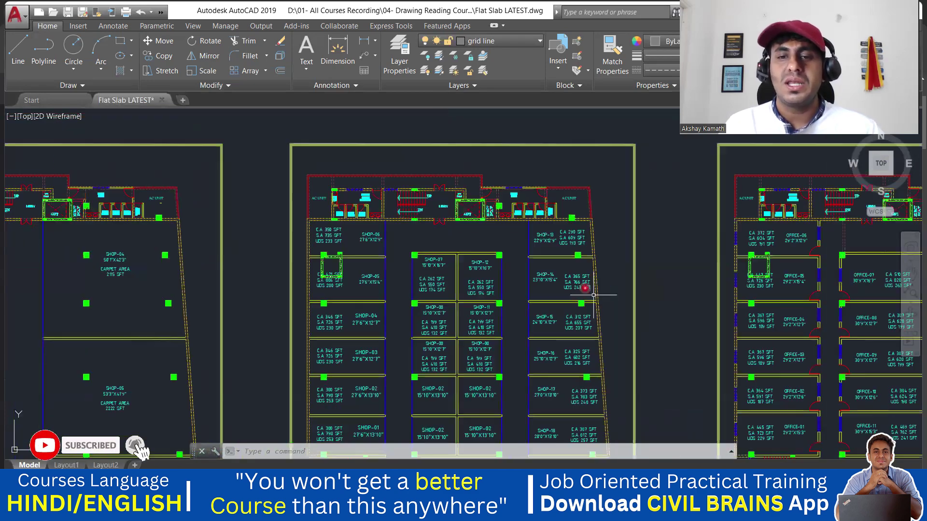
- View the T.F. BUILT UP AREA label and the third-floor office units
middle_drag(586, 288, 424, 148)
scroll(453, 262, down, 1)
scroll(393, 196, up, 3)
middle_drag(410, 229, 386, 282)
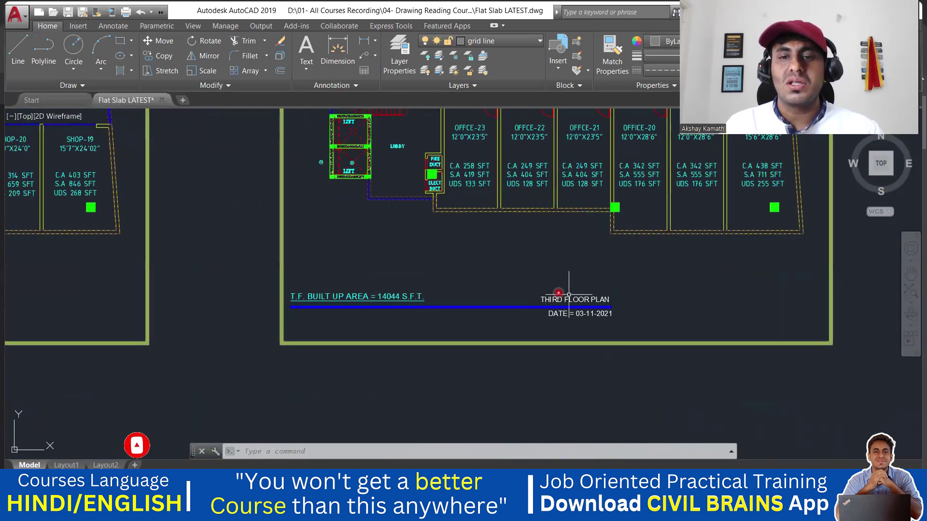
mouse_move(613, 212)
middle_down()
mouse_move(536, 327)
mouse_move(568, 322)
middle_up()
scroll(536, 328, down, 4)
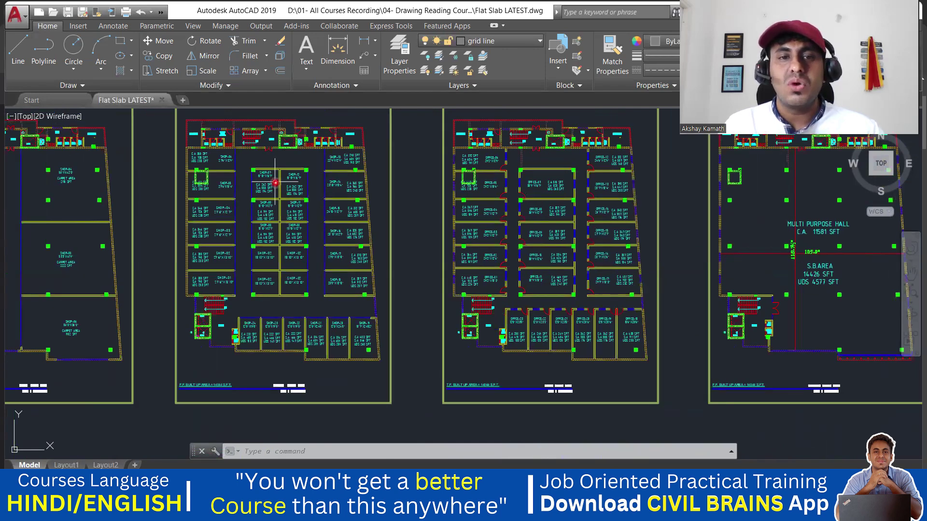
scroll(272, 180, up, 2)
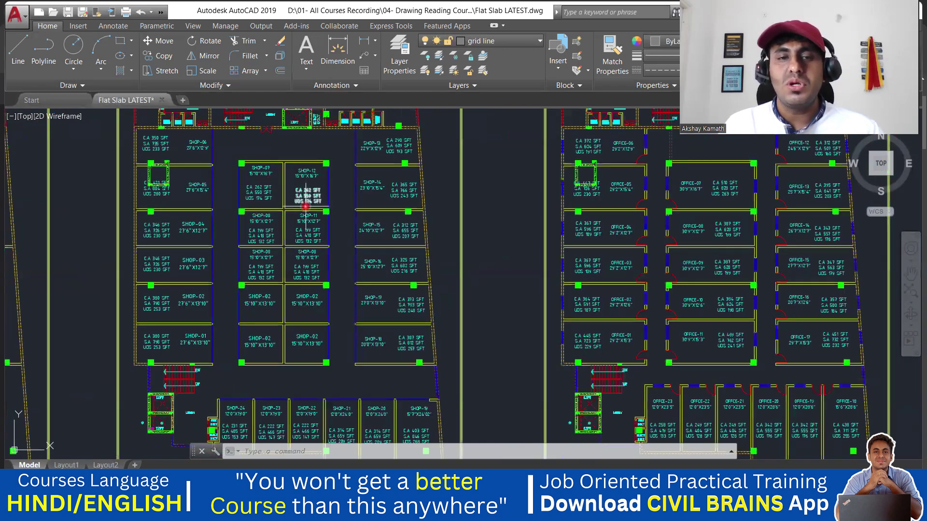
- Check the central shop units, OFFICE-07, the upper office rows and OFFICE-02
middle_drag(321, 256, 300, 246)
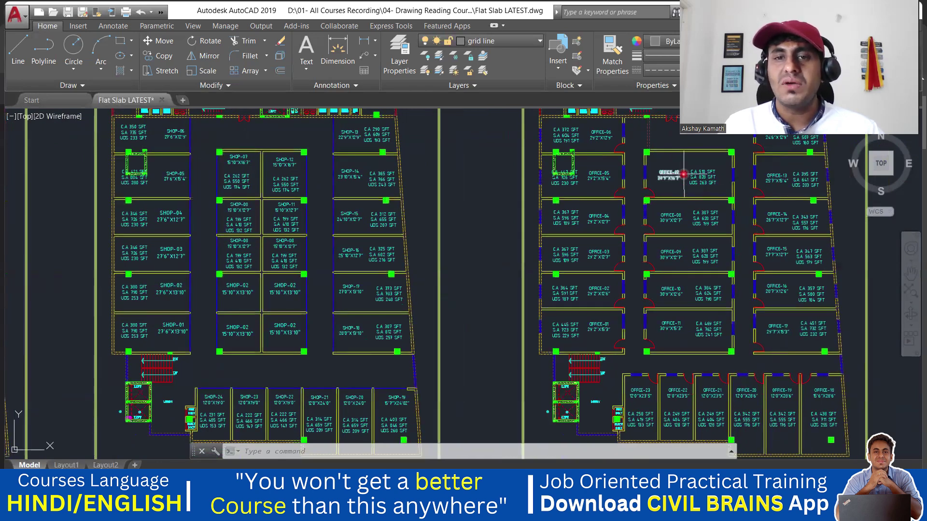
middle_drag(682, 178, 660, 192)
scroll(660, 191, up, 2)
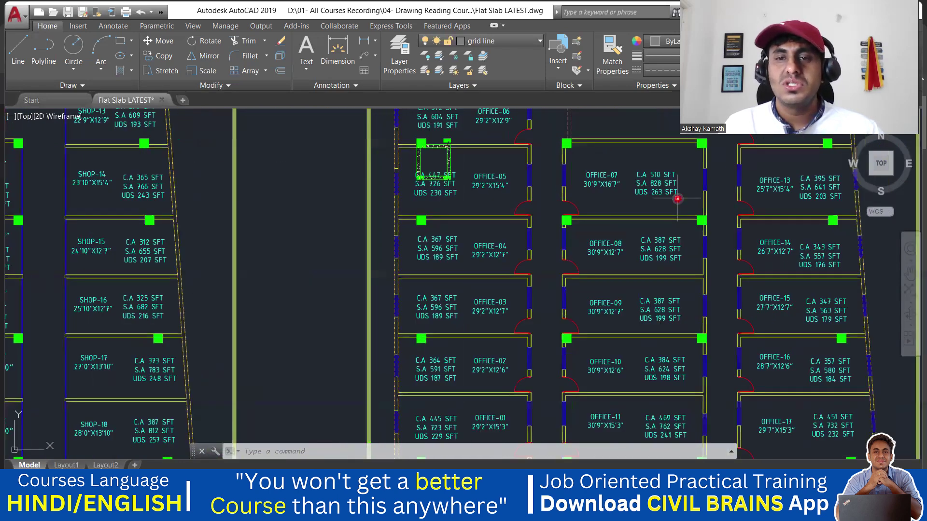
middle_drag(604, 360, 600, 226)
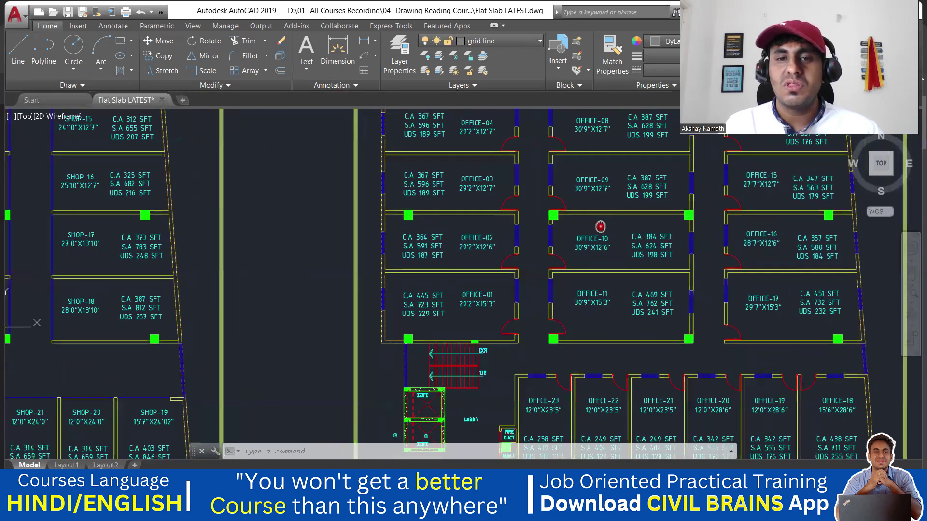
middle_drag(491, 244, 489, 303)
scroll(489, 302, down, 2)
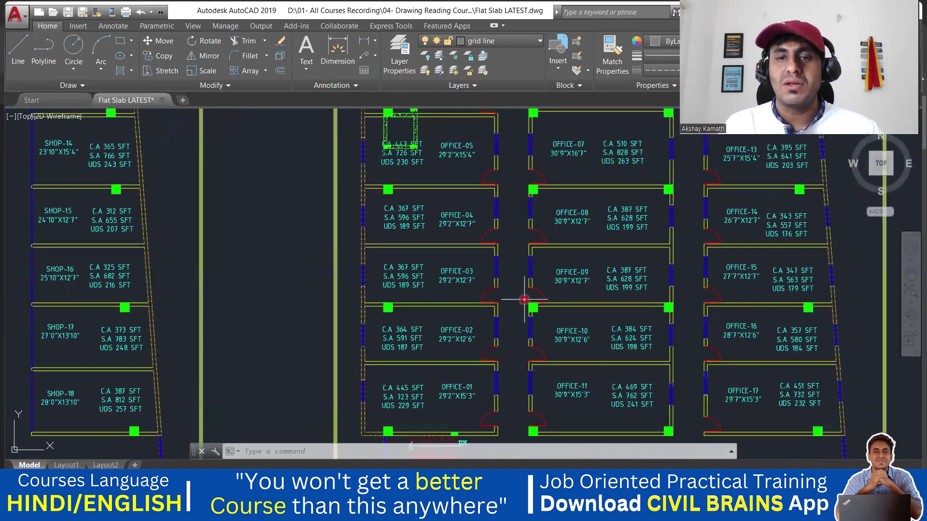
scroll(608, 279, down, 2)
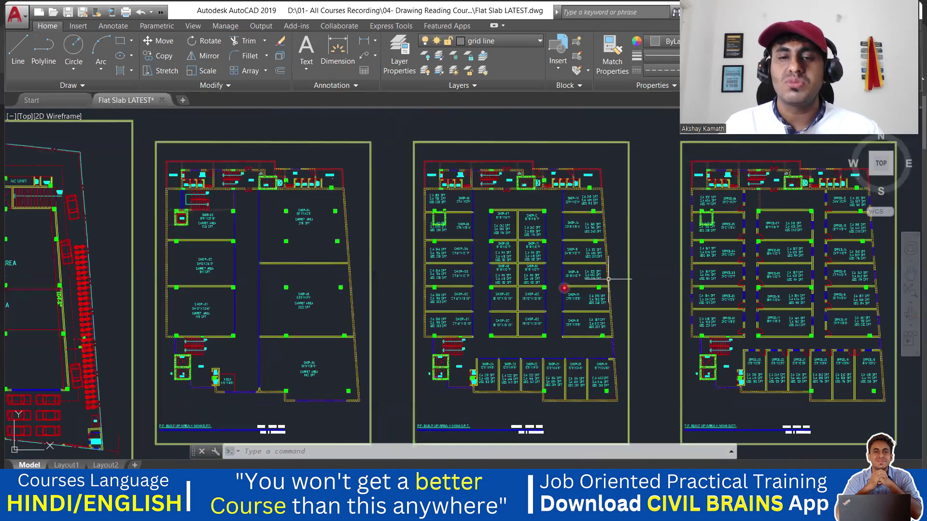
- Zoom out over the full third-floor office blocks and all four plan sheets
middle_drag(551, 396, 542, 277)
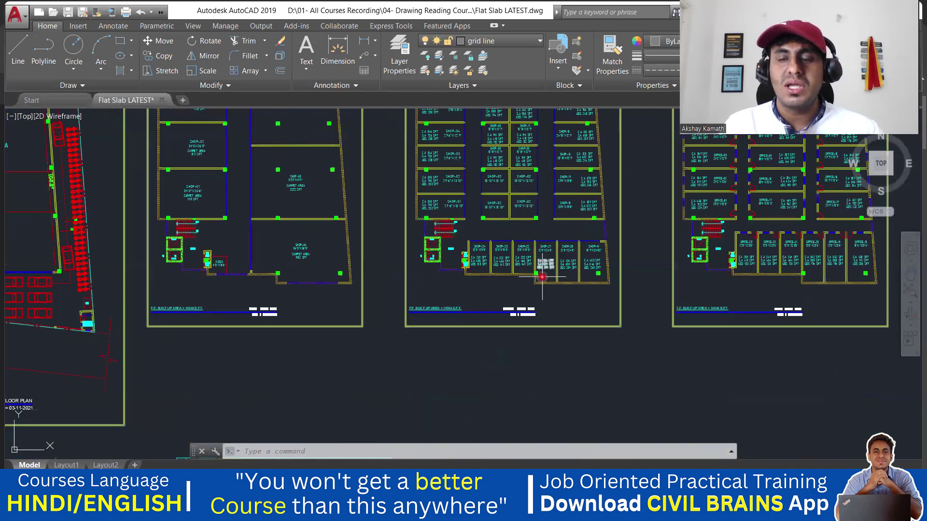
scroll(542, 278, up, 4)
mouse_move(888, 249)
middle_down()
mouse_move(730, 308)
mouse_move(439, 339)
middle_up()
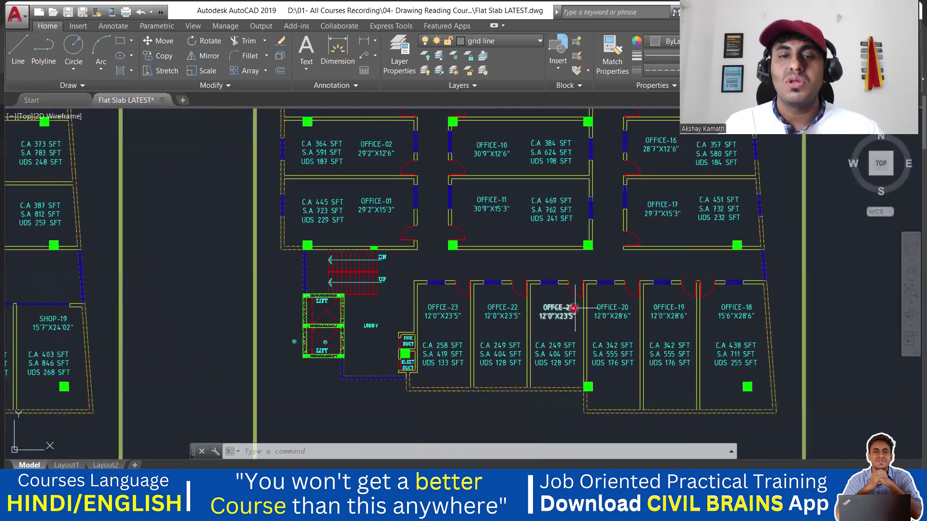
middle_drag(606, 283, 564, 383)
scroll(564, 383, down, 5)
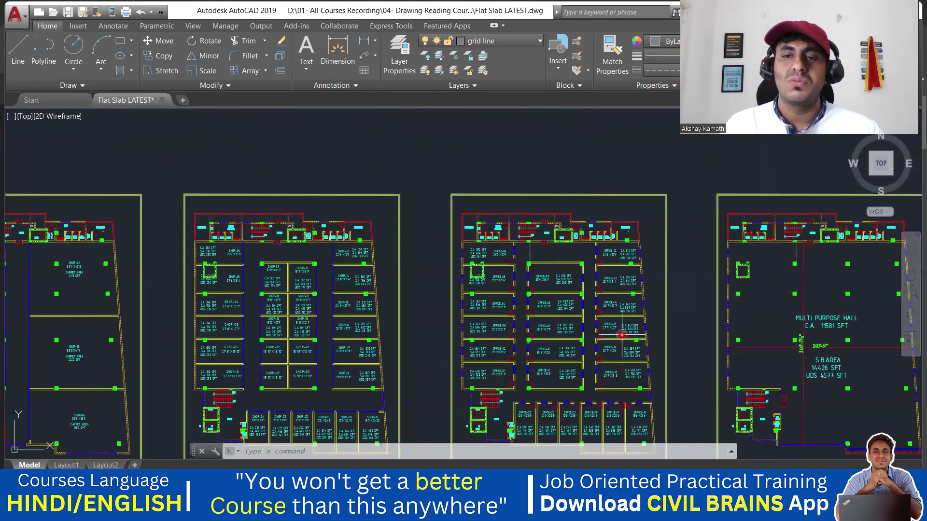
- Centre and review the Multi Purpose Hall plan next to the office block
middle_drag(750, 362, 481, 256)
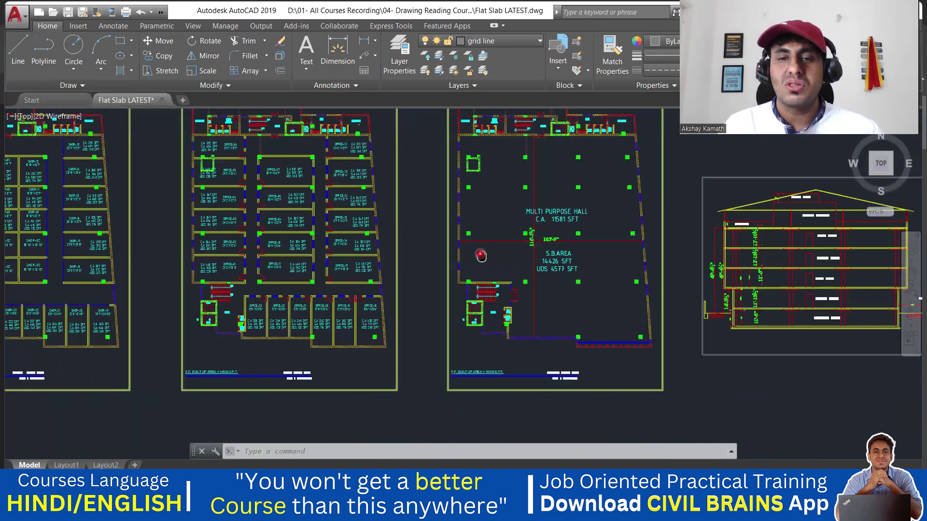
scroll(481, 255, up, 2)
middle_drag(542, 265, 631, 389)
middle_drag(636, 310, 621, 300)
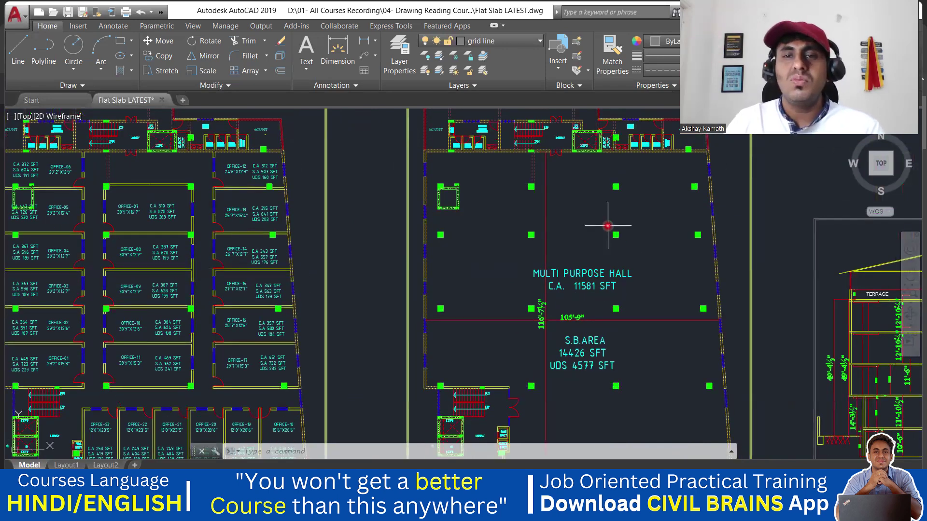
middle_drag(588, 219, 571, 267)
scroll(642, 189, up, 4)
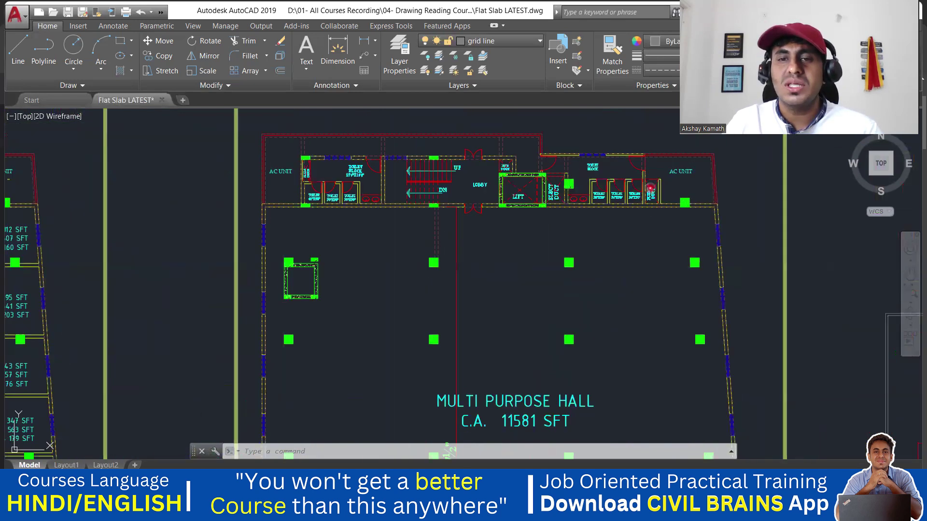
scroll(591, 244, down, 4)
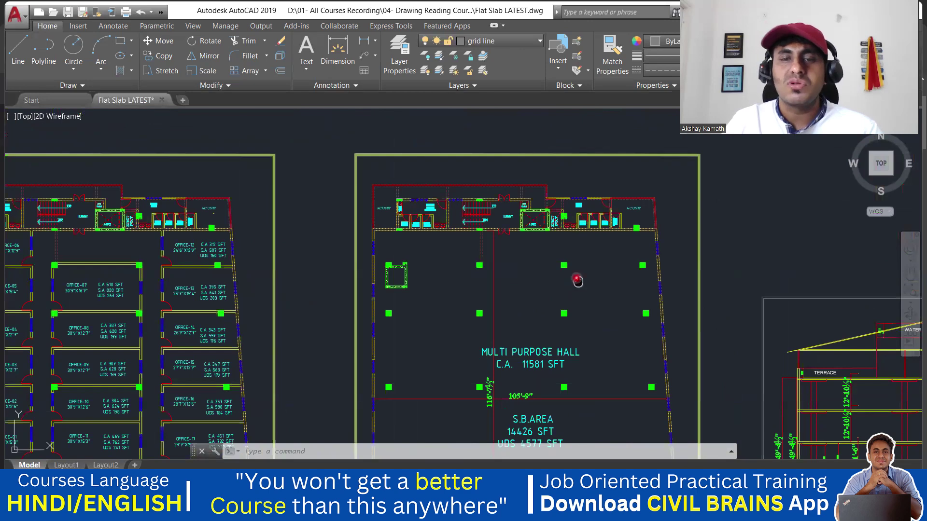
middle_drag(578, 281, 558, 235)
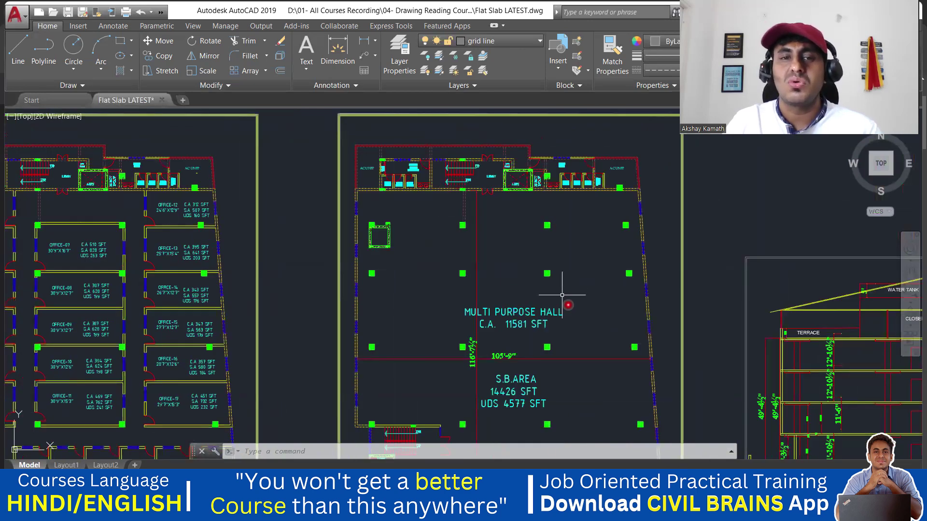
- Zoom onto the building section's floor levels, with the hall plan beside it
mouse_move(570, 314)
middle_down()
mouse_move(584, 199)
mouse_move(193, 189)
middle_up()
scroll(587, 255, up, 4)
middle_drag(592, 252, 492, 188)
scroll(492, 188, down, 4)
mouse_move(555, 246)
middle_down()
mouse_move(478, 233)
mouse_move(520, 202)
middle_up()
scroll(482, 232, up, 3)
middle_drag(260, 345, 498, 332)
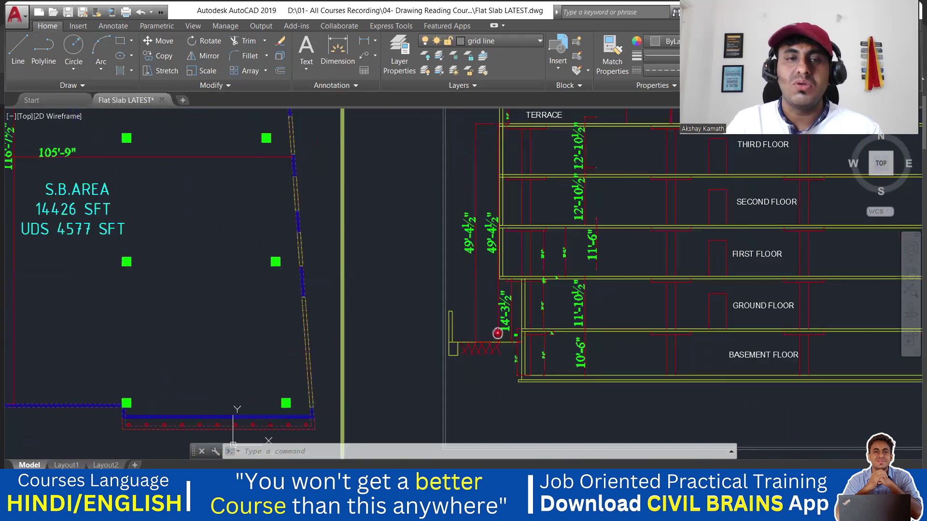
- Centre the building section and check its basement and ground-floor levels
scroll(334, 316, down, 3)
middle_drag(331, 333, 572, 369)
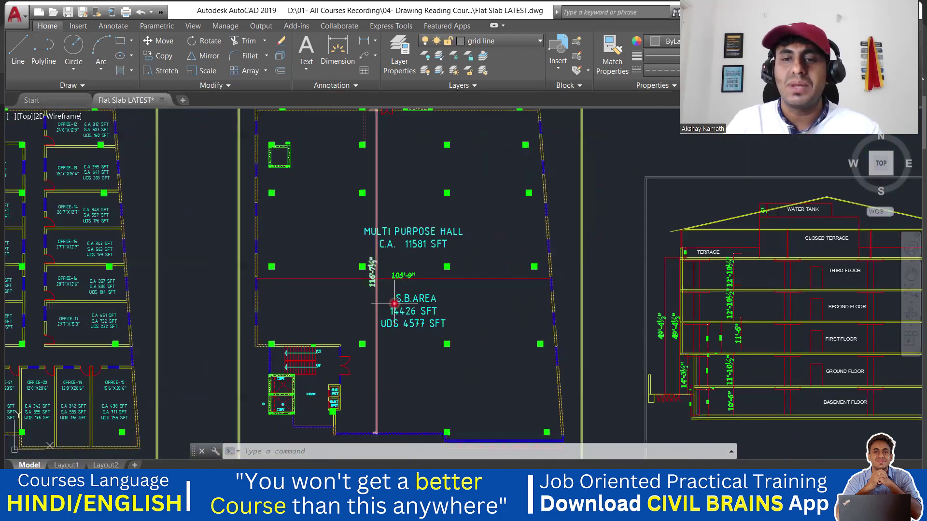
middle_drag(797, 384, 485, 300)
scroll(485, 299, up, 4)
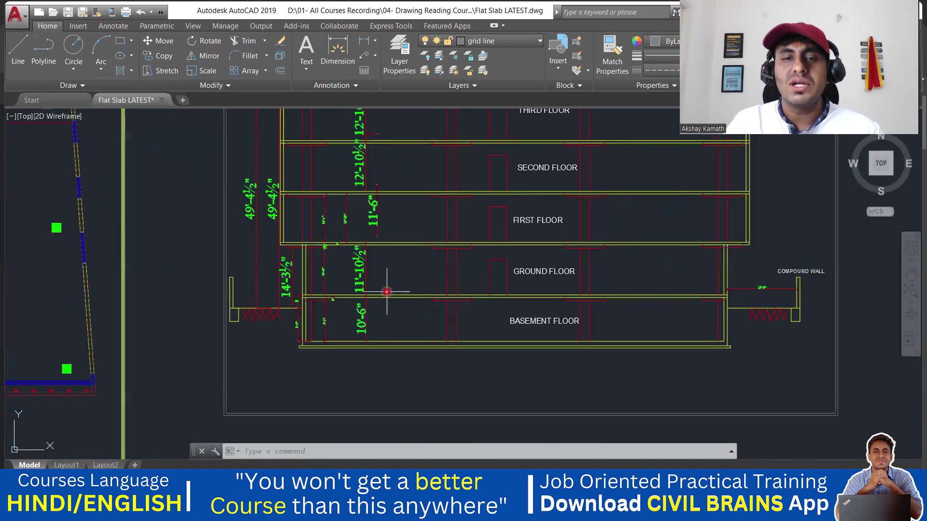
middle_drag(384, 285, 410, 325)
middle_drag(562, 378, 513, 342)
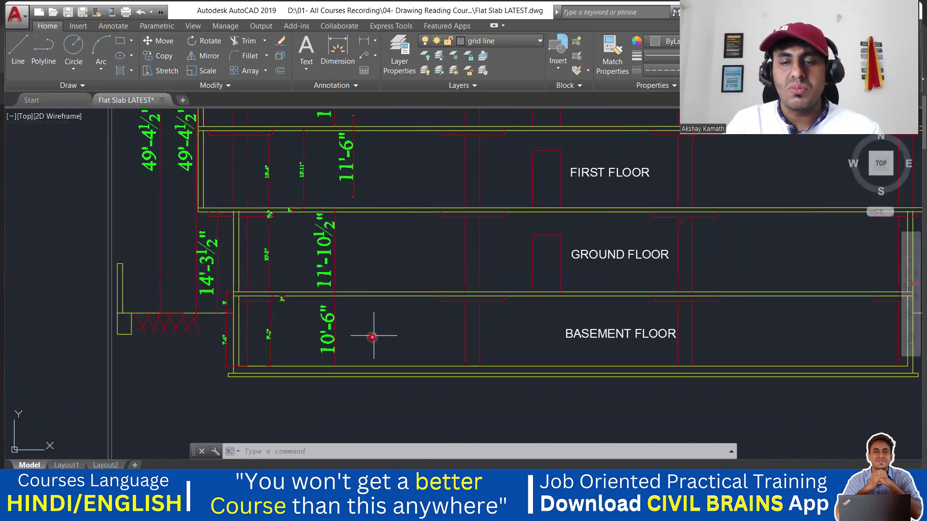
mouse_move(328, 318)
middle_down()
mouse_move(371, 328)
mouse_move(394, 357)
middle_up()
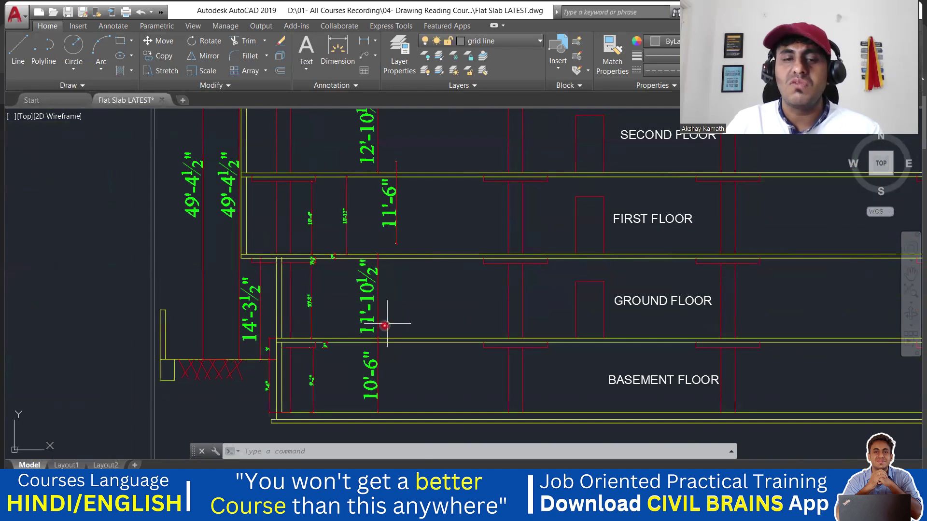
- Move up to the TERRACE, CLOSED TERRACE and water-tank roof, then zoom out to the plan sheets
middle_drag(365, 304, 367, 327)
middle_drag(376, 217, 371, 364)
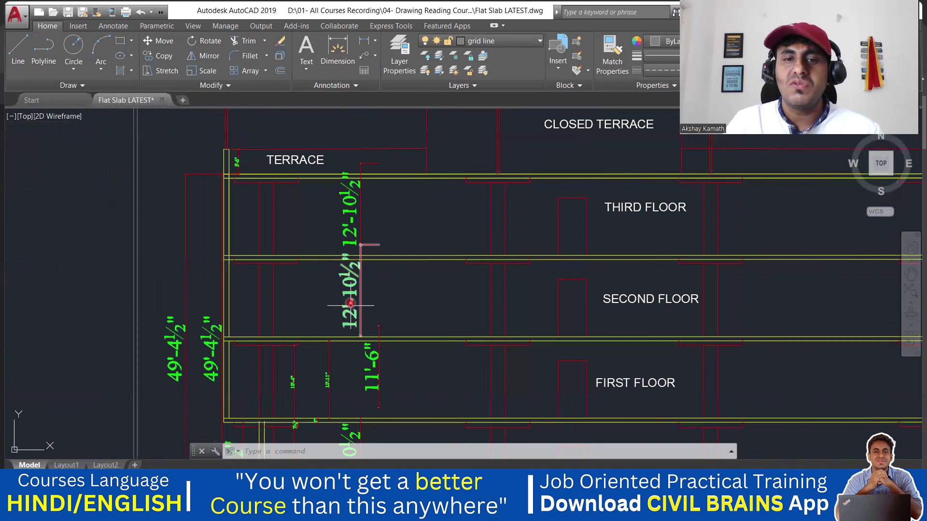
middle_drag(375, 268, 375, 324)
mouse_move(327, 238)
middle_down()
mouse_move(347, 302)
mouse_move(325, 286)
mouse_move(288, 289)
middle_up()
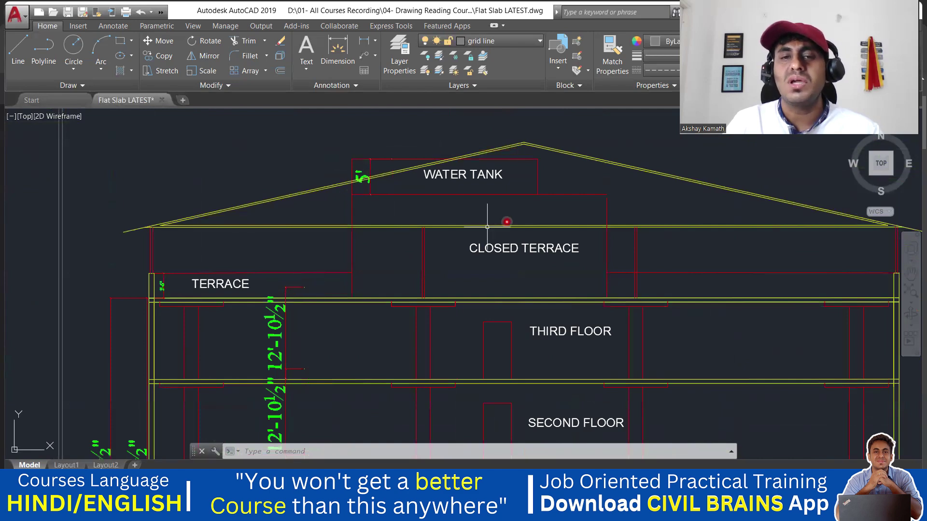
scroll(368, 166, down, 4)
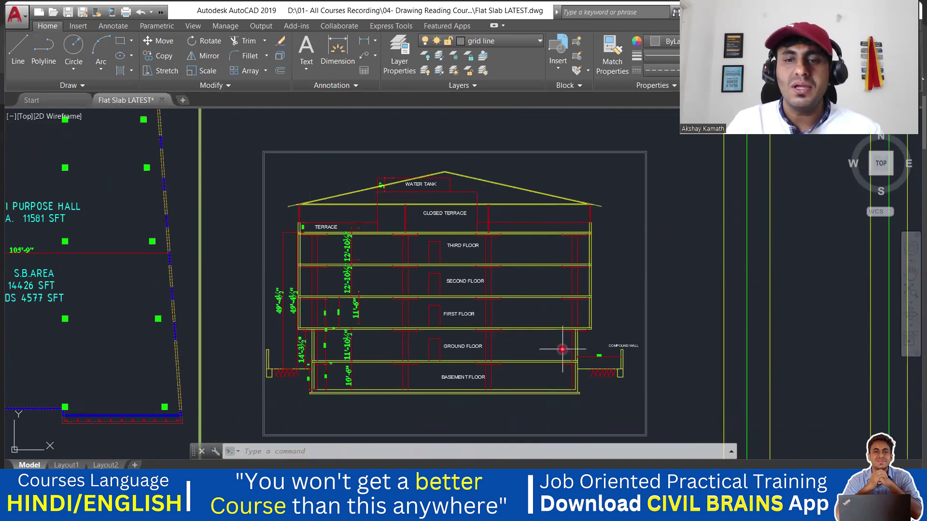
scroll(636, 373, up, 4)
scroll(605, 334, down, 8)
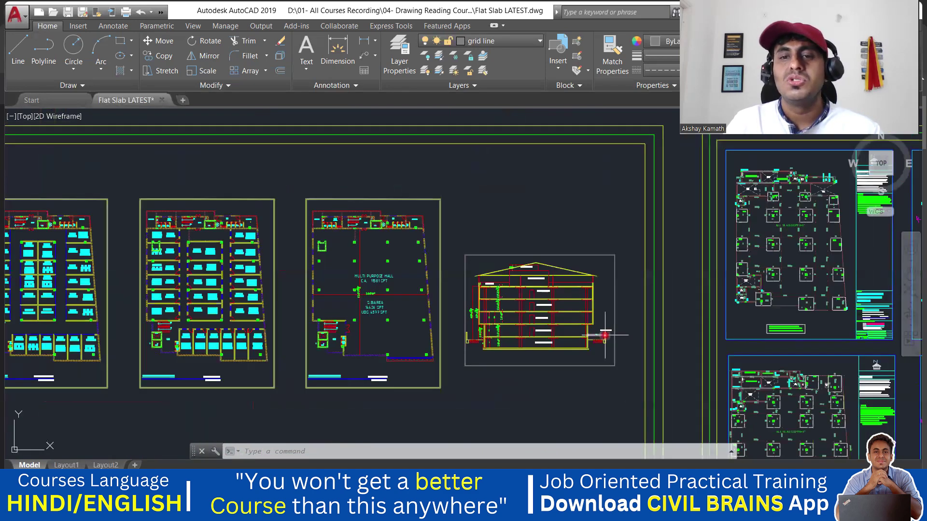
- Pan down to bring the foundation plan sheets to the centre
middle_drag(605, 334, 802, 256)
middle_drag(360, 361, 603, 266)
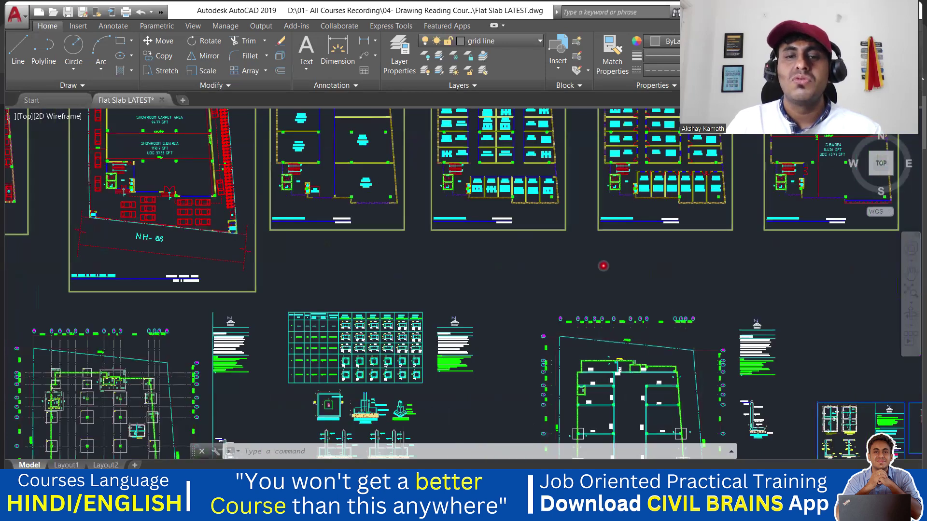
scroll(603, 266, down, 3)
middle_drag(337, 361, 558, 292)
scroll(558, 292, up, 2)
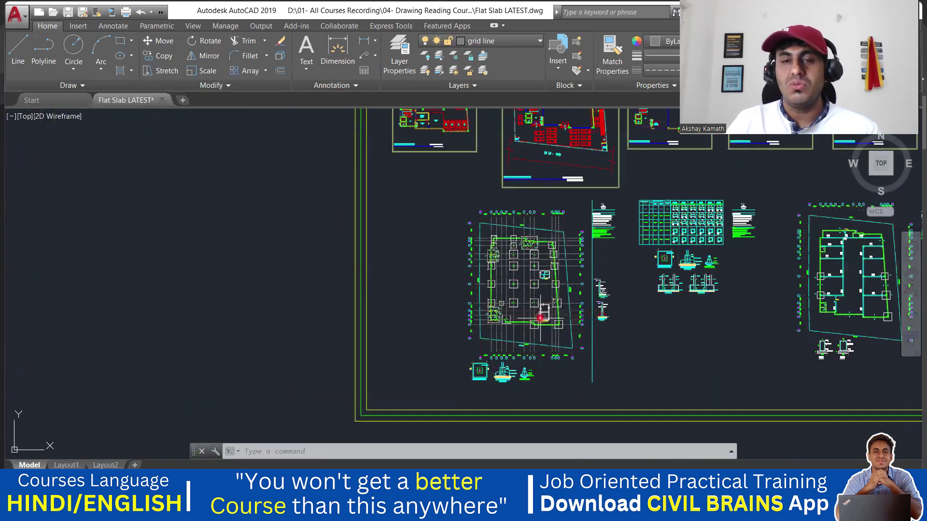
- Zoom in on the NOTES block: M25 concrete, Fe-500 steel, bearing capacity 26.84 T/m2
scroll(537, 295, up, 2)
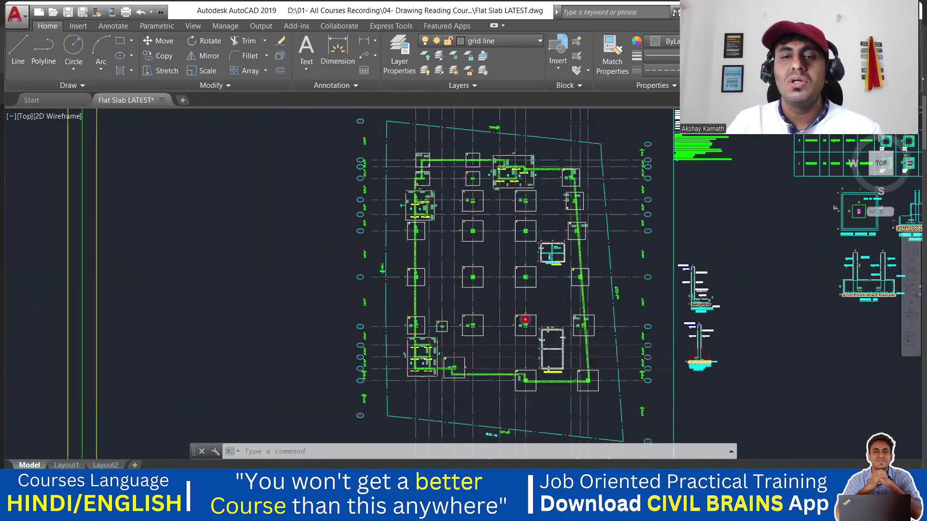
scroll(526, 319, up, 2)
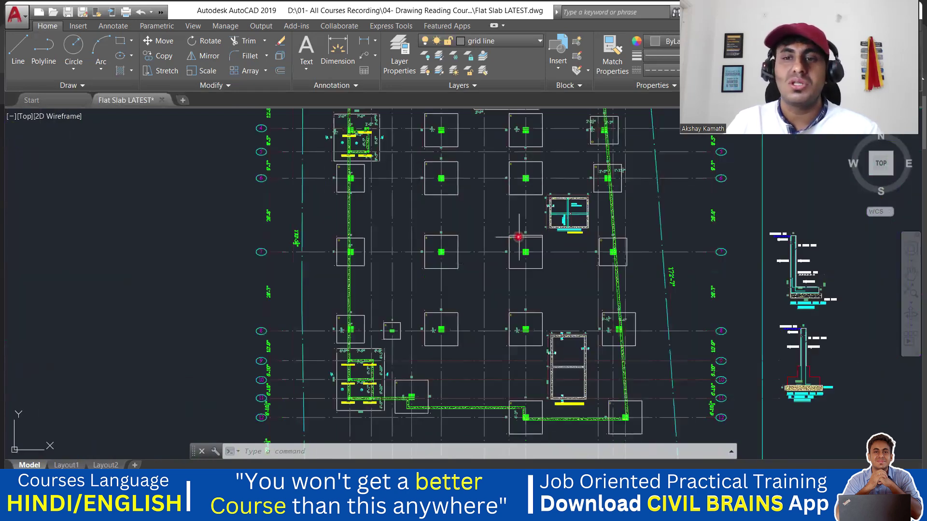
middle_drag(565, 259, 528, 296)
scroll(616, 258, down, 2)
scroll(640, 280, up, 2)
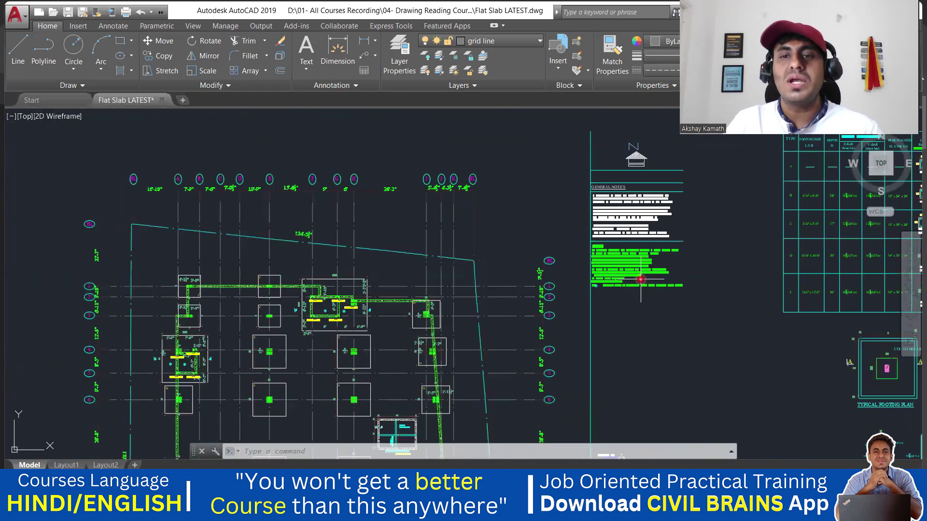
scroll(640, 280, up, 7)
middle_drag(642, 271, 539, 327)
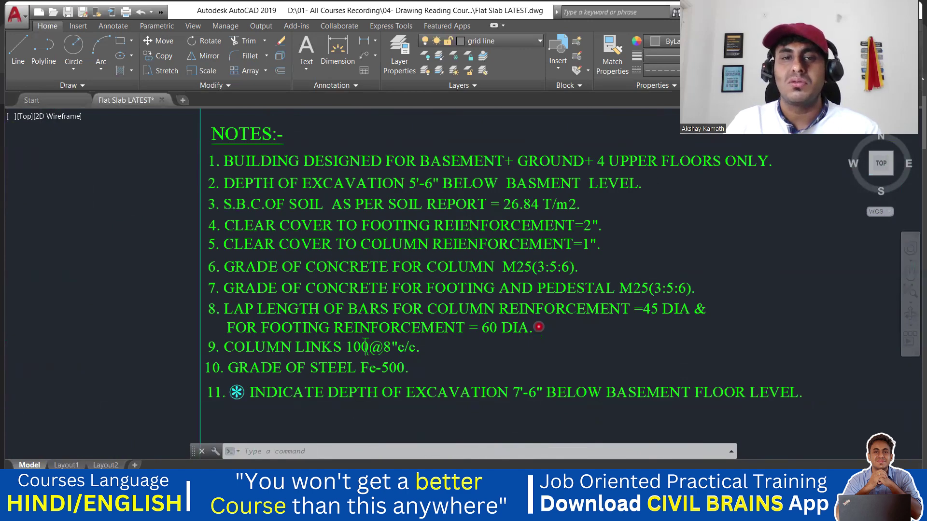
scroll(486, 278, down, 2)
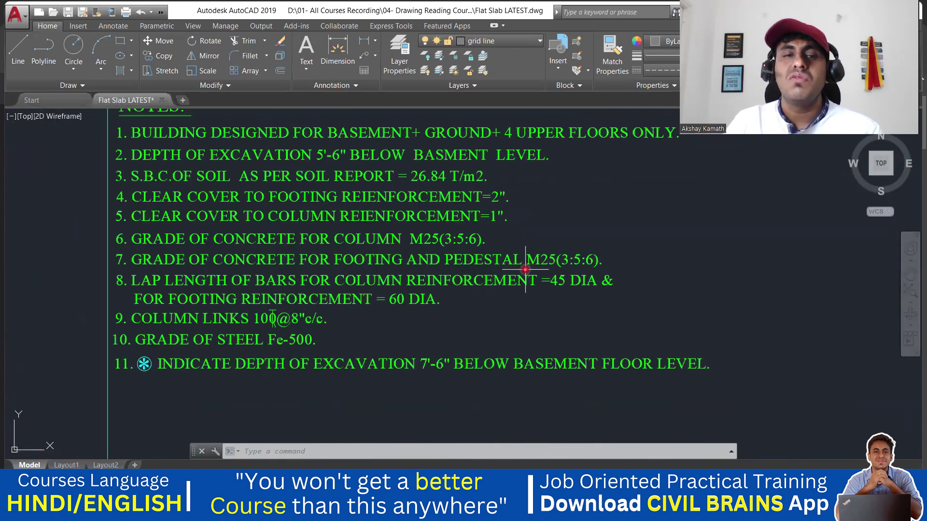
middle_drag(524, 267, 535, 295)
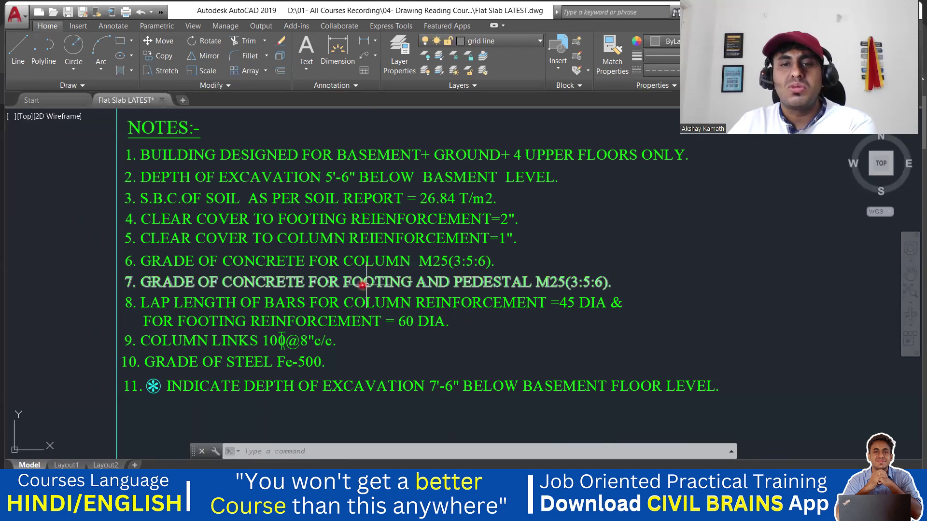
middle_drag(414, 293, 437, 257)
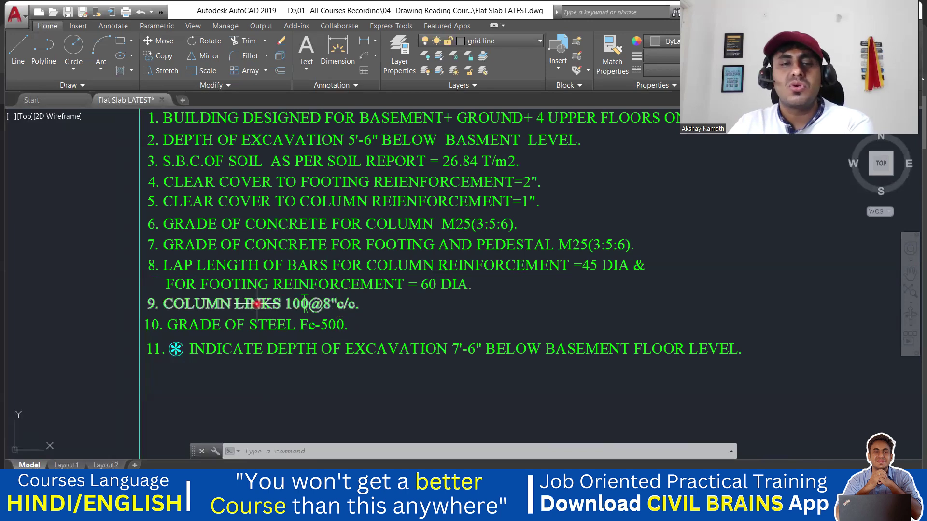
- Zoom in on the footing schedule's level-wise column details
scroll(340, 311, down, 6)
scroll(540, 265, down, 2)
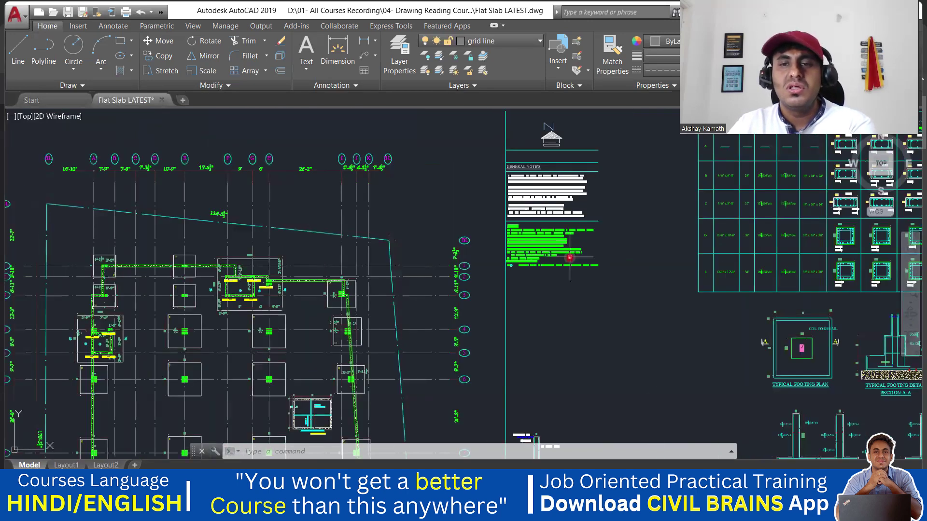
middle_drag(569, 258, 328, 261)
scroll(821, 290, up, 5)
middle_drag(820, 290, 446, 292)
middle_drag(464, 256, 428, 260)
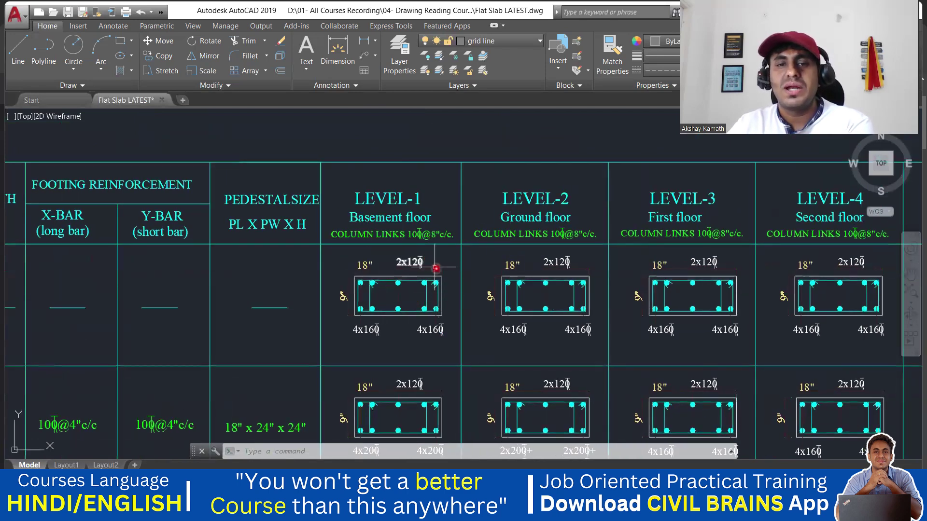
- Return across the schedule to the NOTES block below the C.G. Associates statement
scroll(456, 323, down, 3)
mouse_move(451, 325)
middle_down()
mouse_move(594, 235)
mouse_move(633, 222)
mouse_move(913, 242)
middle_up()
scroll(400, 265, up, 5)
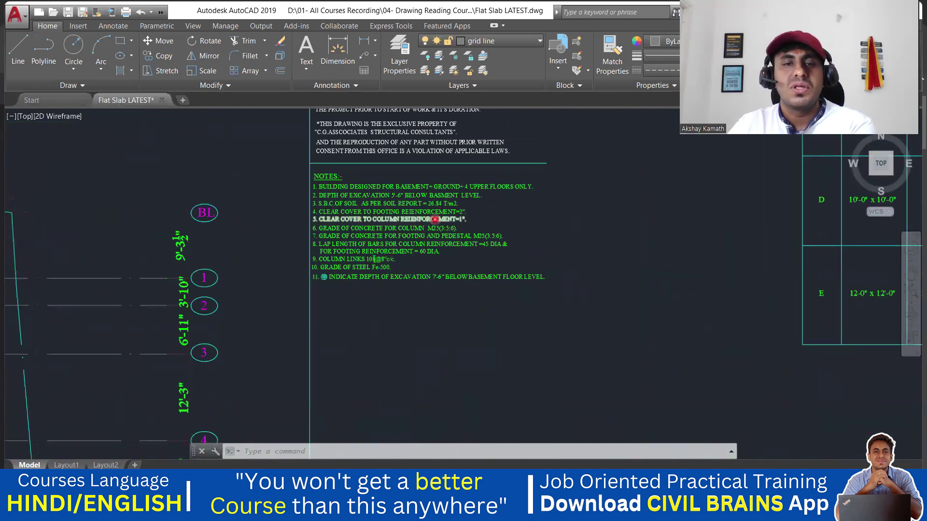
- Frame the whole notes block with its NOTES heading
middle_drag(400, 264, 437, 207)
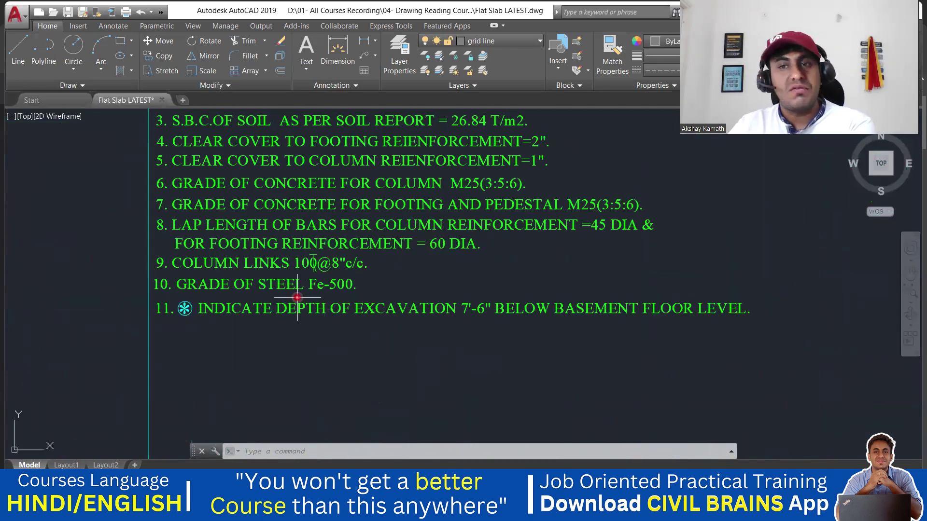
scroll(298, 300, down, 1)
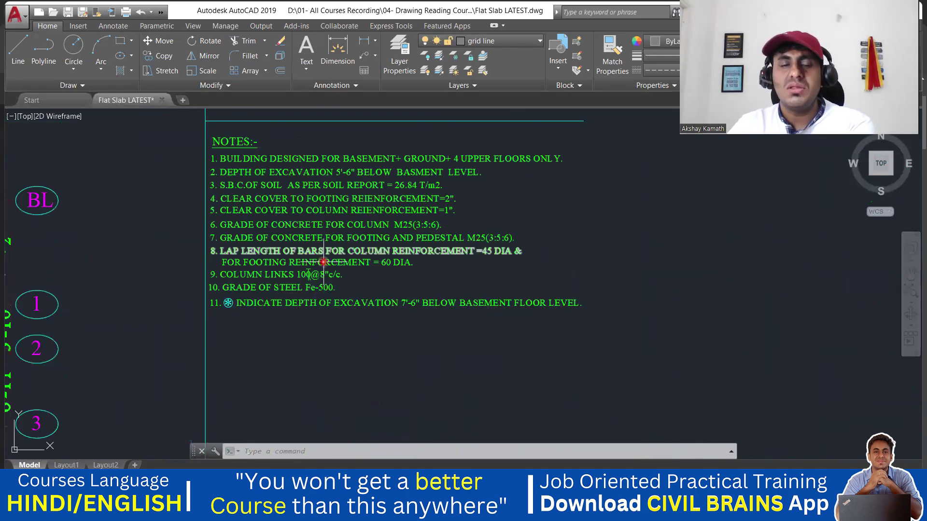
scroll(321, 276, up, 2)
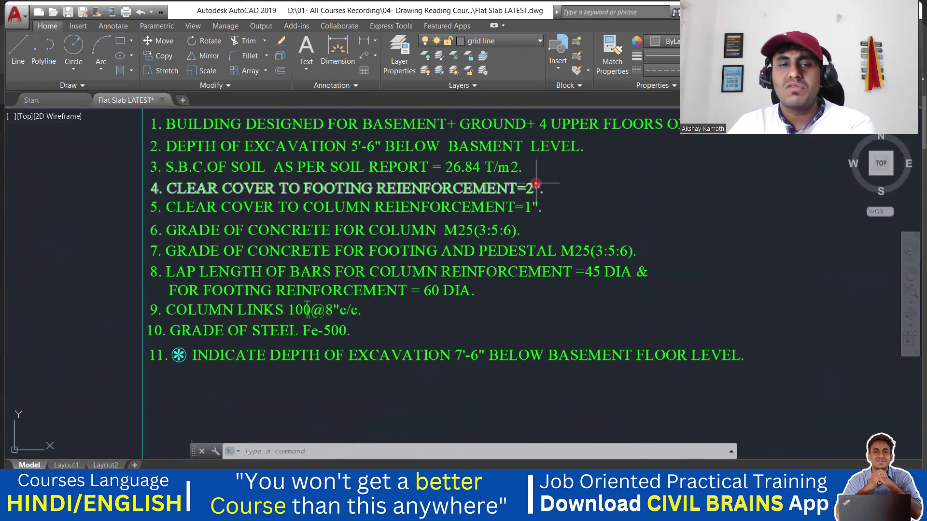
middle_drag(431, 223, 427, 268)
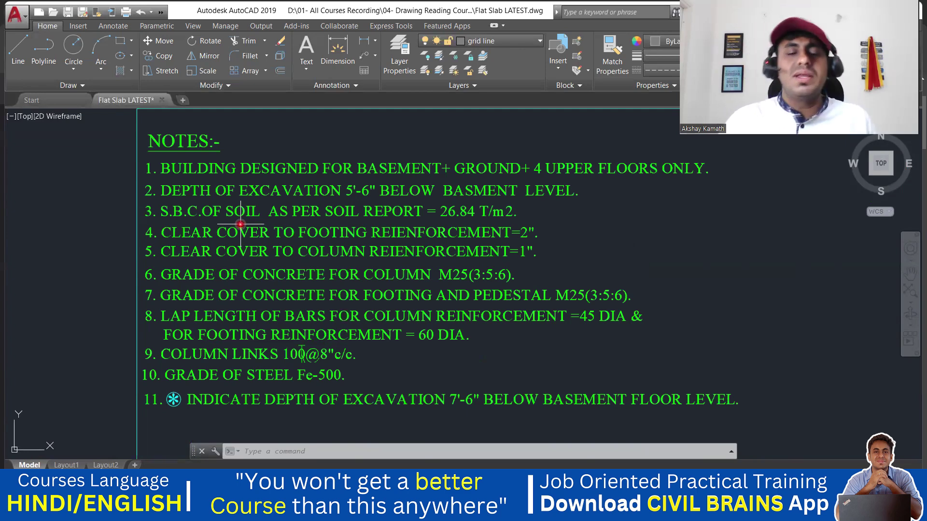
scroll(240, 225, down, 3)
- View the foundation plan from grid bubbles BL, 1 and 2 down to rows 4–6
mouse_move(240, 226)
middle_down()
mouse_move(246, 251)
mouse_move(488, 247)
middle_up()
scroll(395, 259, down, 4)
middle_drag(352, 269, 410, 275)
scroll(410, 276, down, 3)
scroll(380, 347, up, 3)
middle_drag(380, 347, 408, 216)
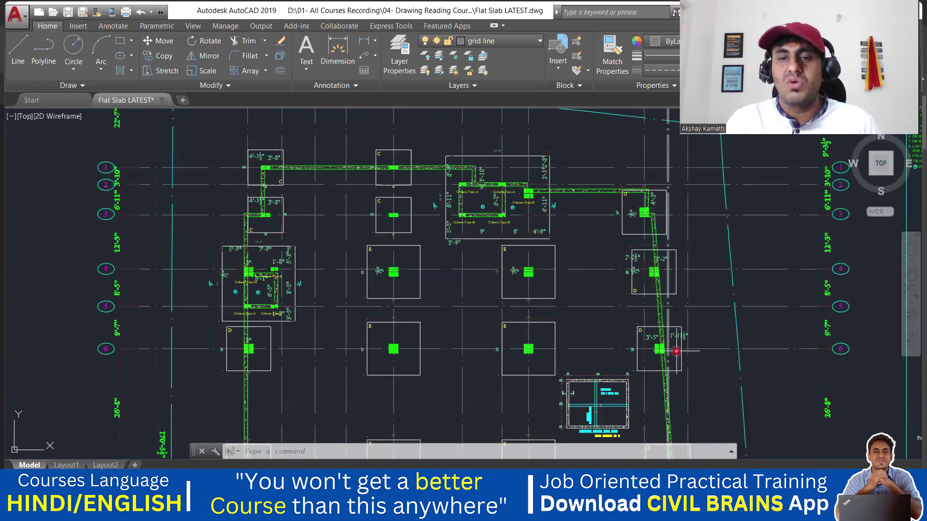
- Examine the footings around grid row 7 and the footing details beside the plan
scroll(674, 372, down, 2)
scroll(509, 321, up, 5)
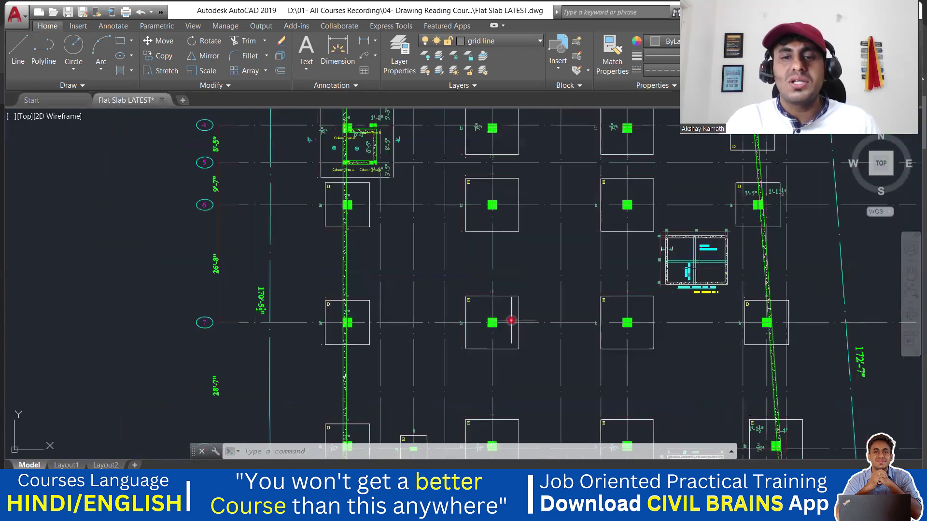
middle_drag(527, 287, 474, 315)
scroll(458, 316, down, 6)
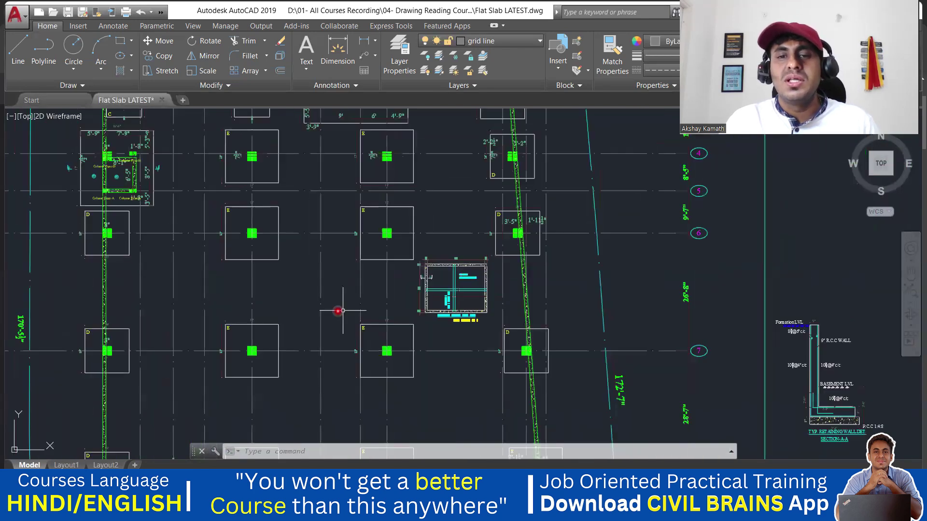
middle_drag(395, 390, 456, 269)
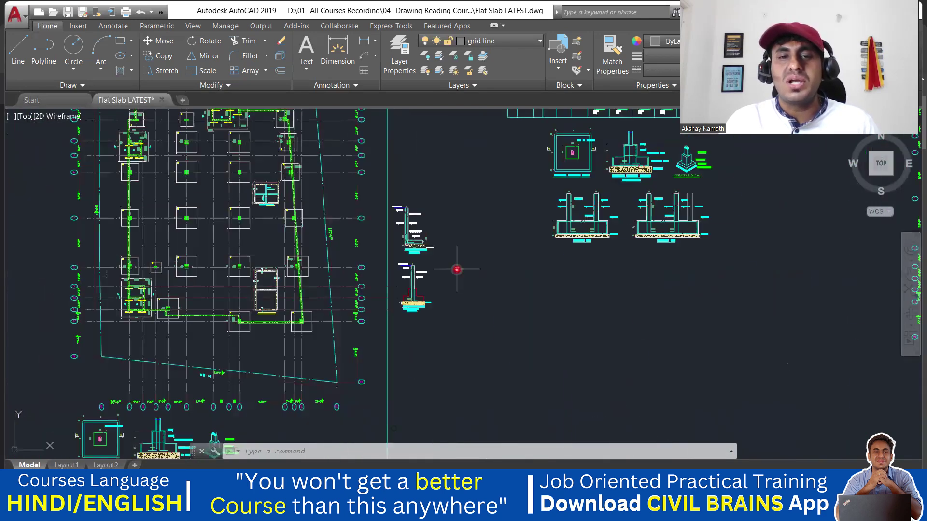
scroll(457, 269, up, 6)
- Pass the retaining-wall section, typical footing detail and Sections S-S and R-R to the footing schedule table
middle_drag(403, 246, 308, 388)
scroll(352, 306, down, 3)
middle_drag(351, 306, 172, 373)
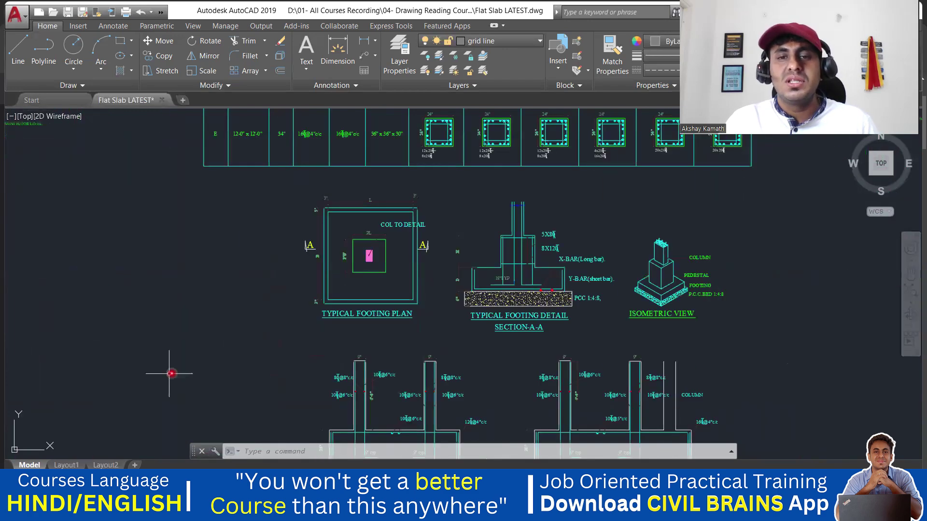
middle_drag(318, 369, 311, 324)
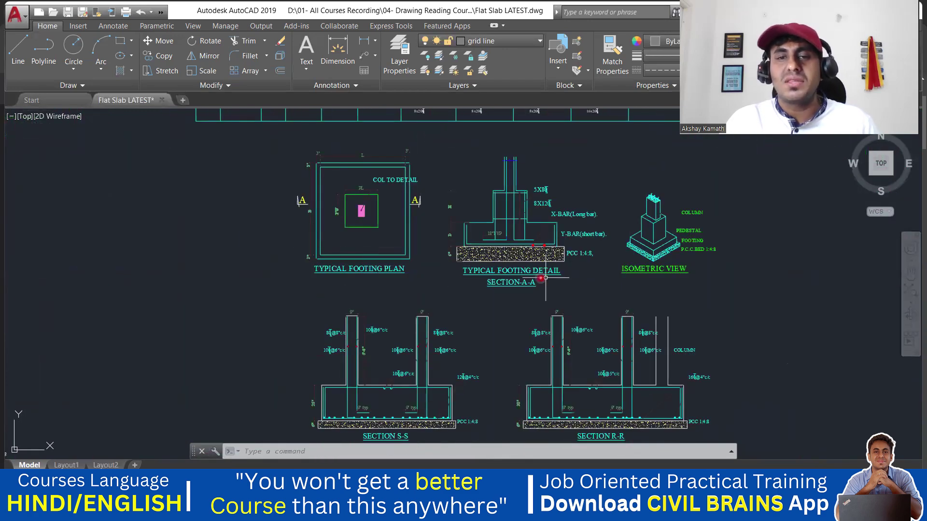
mouse_move(491, 228)
middle_down()
mouse_move(400, 396)
mouse_move(382, 328)
mouse_move(389, 338)
middle_up()
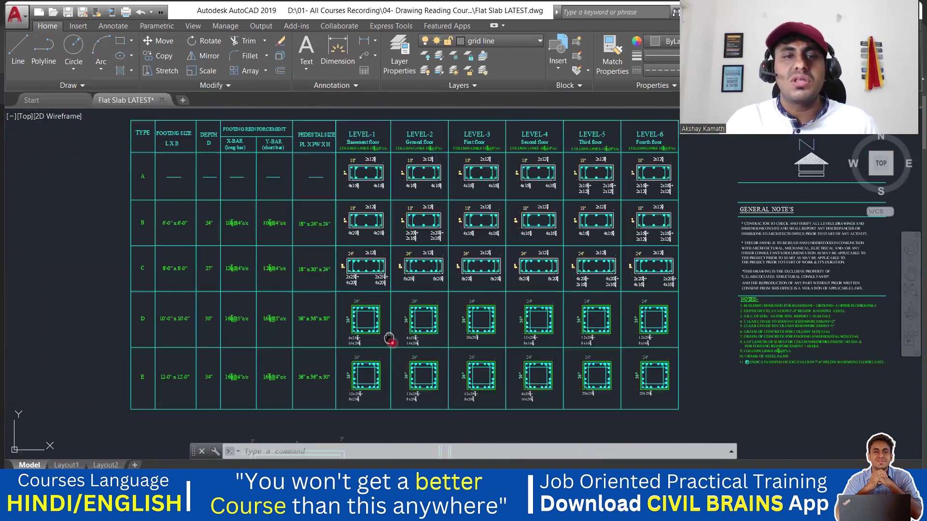